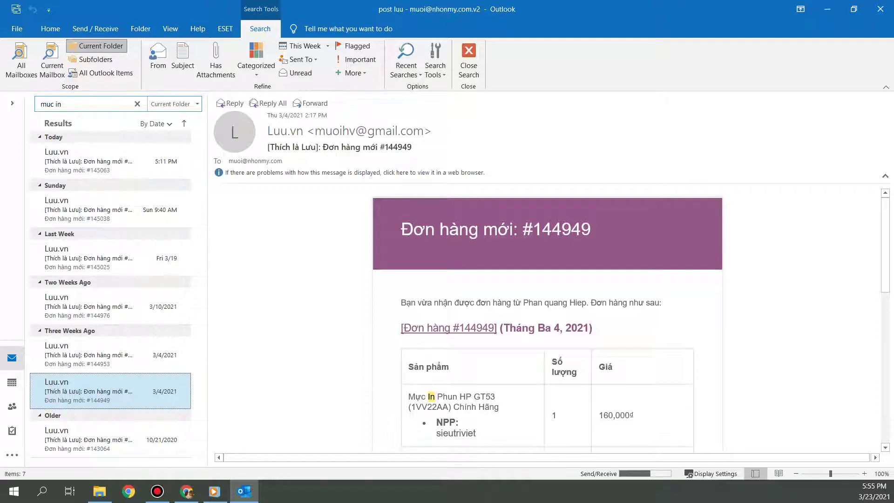
Switch to Chrome and open the luu.vn website in a new tab.
{"action": "key", "text": "alt+Tab"}
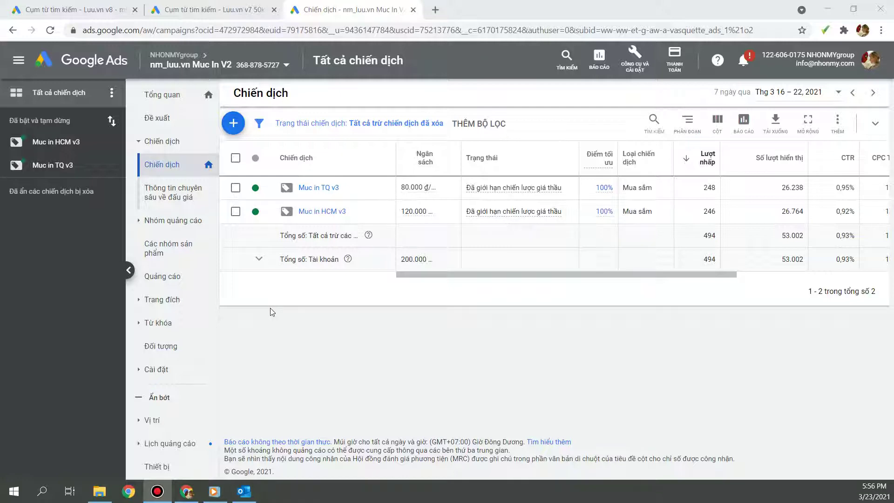
{"action": "left_click", "coordinate": [435, 10]}
{"action": "type", "text": "luu"}
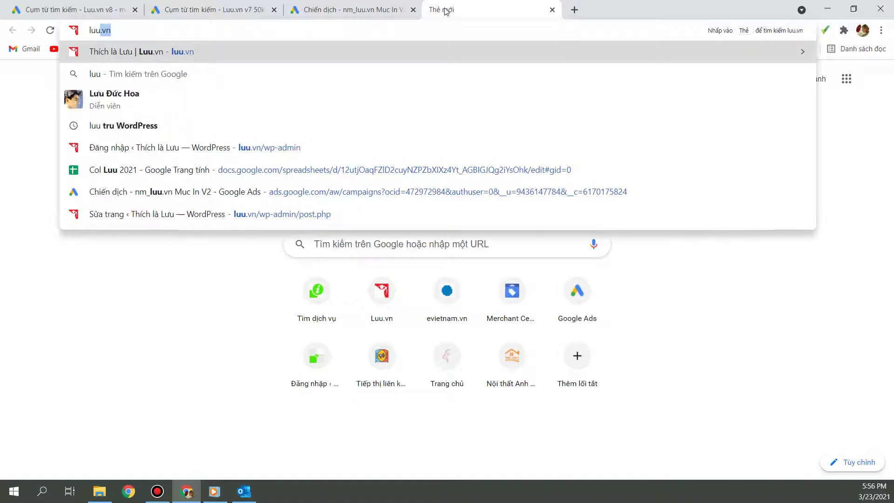
{"action": "key", "text": "Return"}
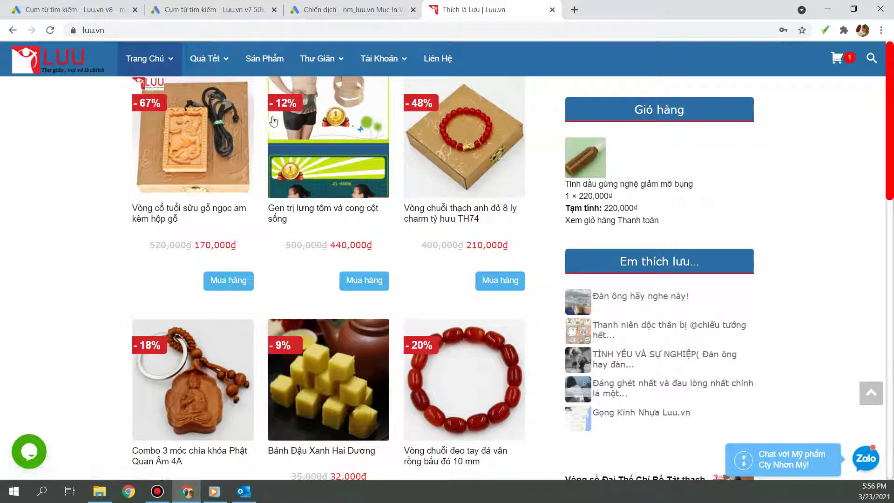
Open the Mực in category from the site's Sản Phẩm page and browse its printer-ink products.
{"action": "mouse_move", "coordinate": [334, 62]}
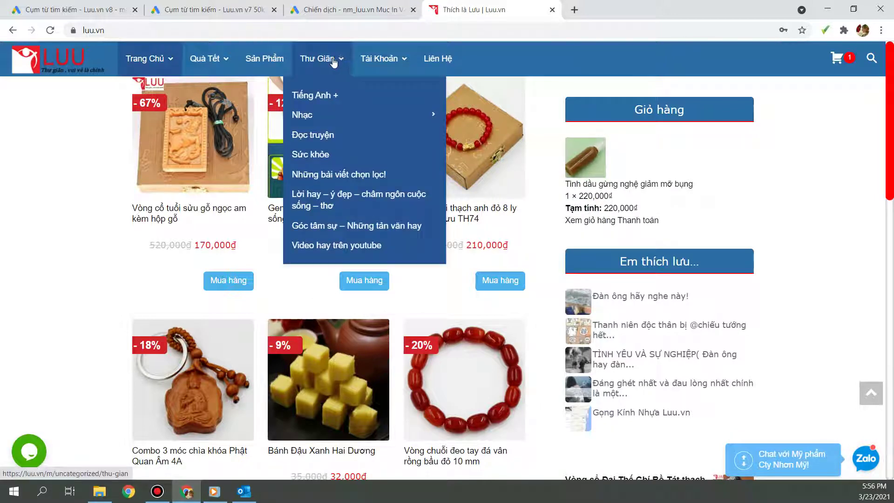
{"action": "left_click", "coordinate": [272, 64]}
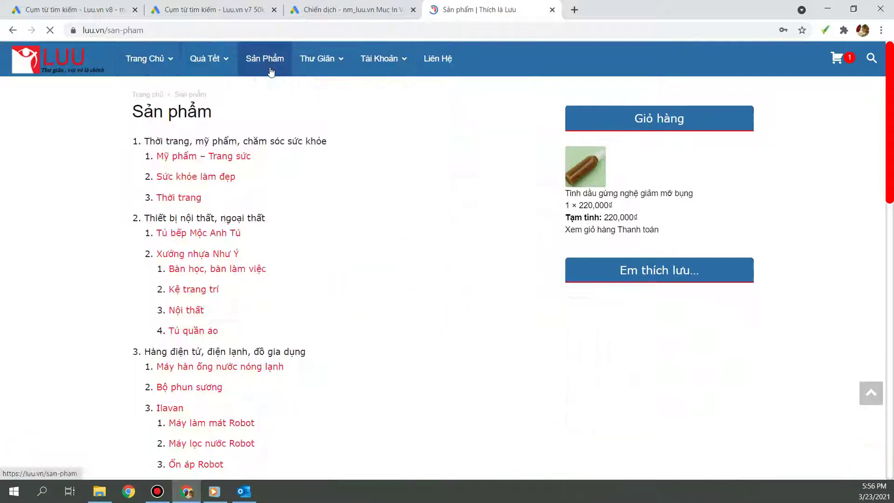
{"action": "scroll", "coordinate": [248, 386], "scroll_direction": "down", "scroll_amount": 7}
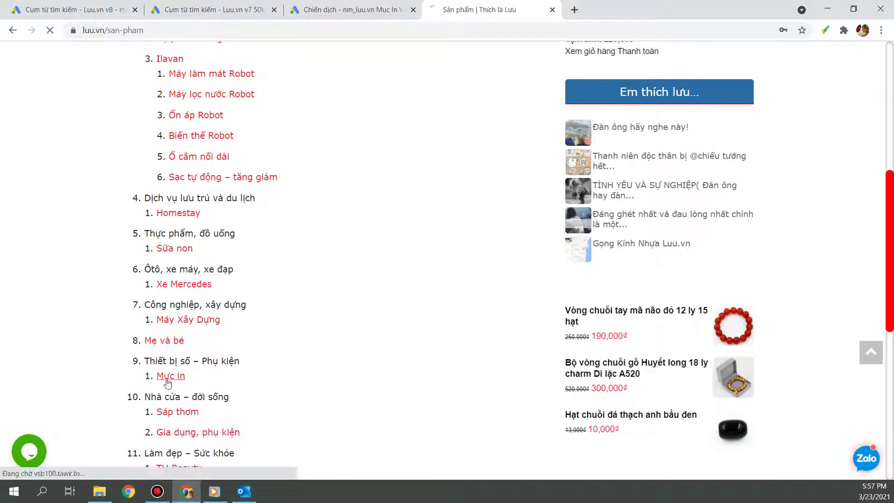
{"action": "left_click", "coordinate": [168, 383]}
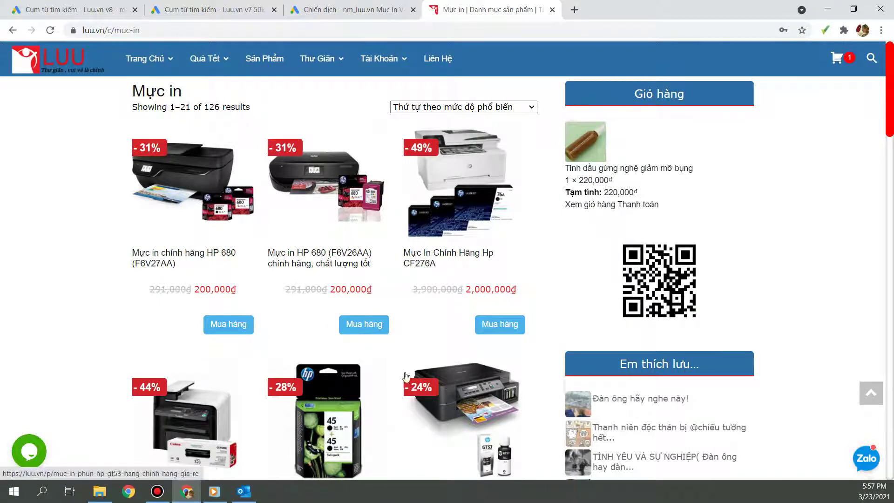
{"action": "scroll", "coordinate": [393, 387], "scroll_direction": "down", "scroll_amount": 3}
{"action": "scroll", "coordinate": [392, 387], "scroll_direction": "down", "scroll_amount": 7}
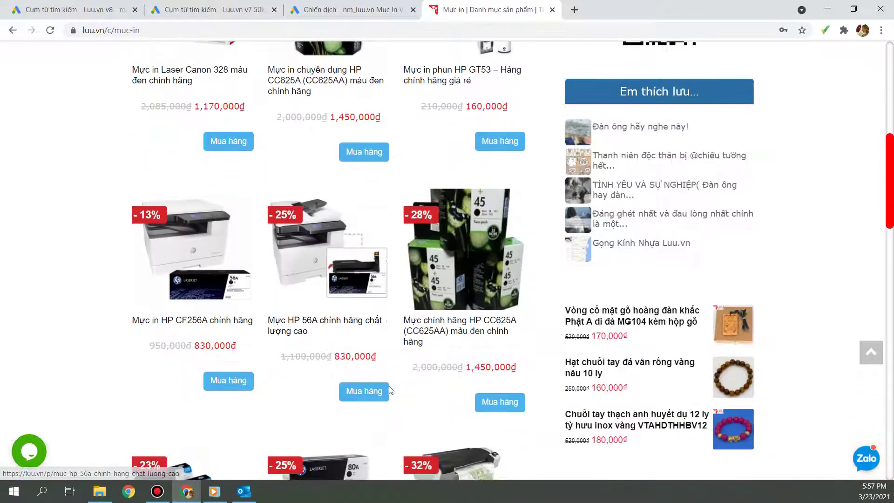
{"action": "scroll", "coordinate": [389, 393], "scroll_direction": "down", "scroll_amount": 4}
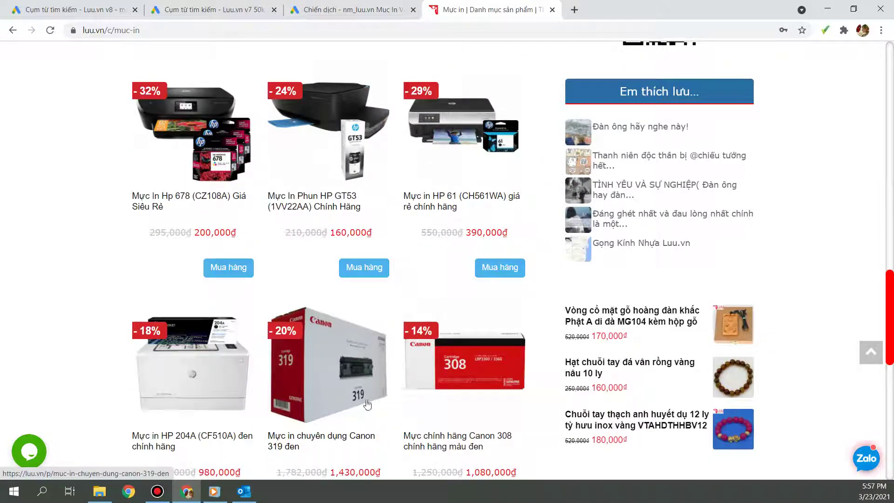
View the printer-ink order emails from 3/10, 3/19 and today in Outlook, and return to the browser.
{"action": "left_click", "coordinate": [249, 495]}
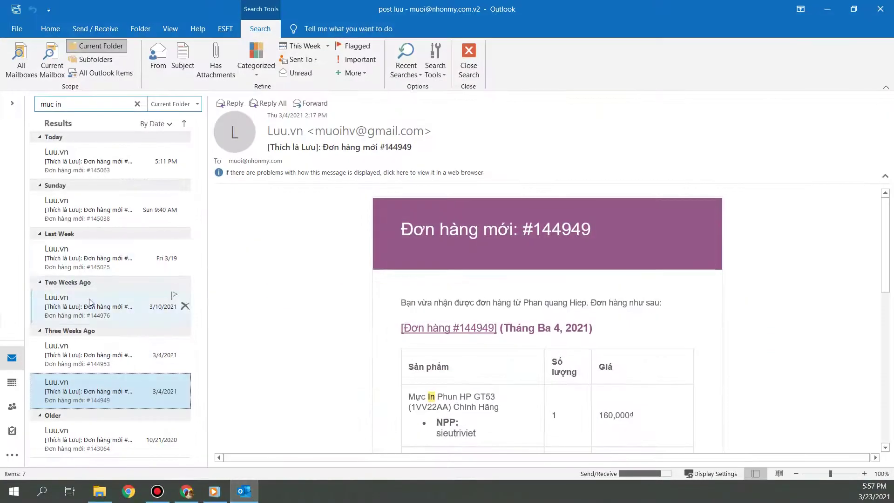
{"action": "left_click", "coordinate": [93, 305]}
{"action": "left_click", "coordinate": [93, 257]}
{"action": "left_click", "coordinate": [88, 164]}
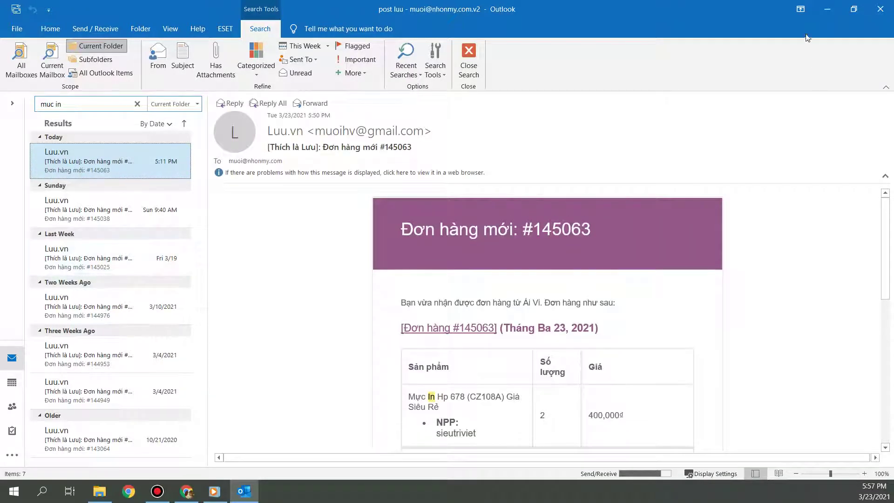
{"action": "left_click", "coordinate": [821, 12]}
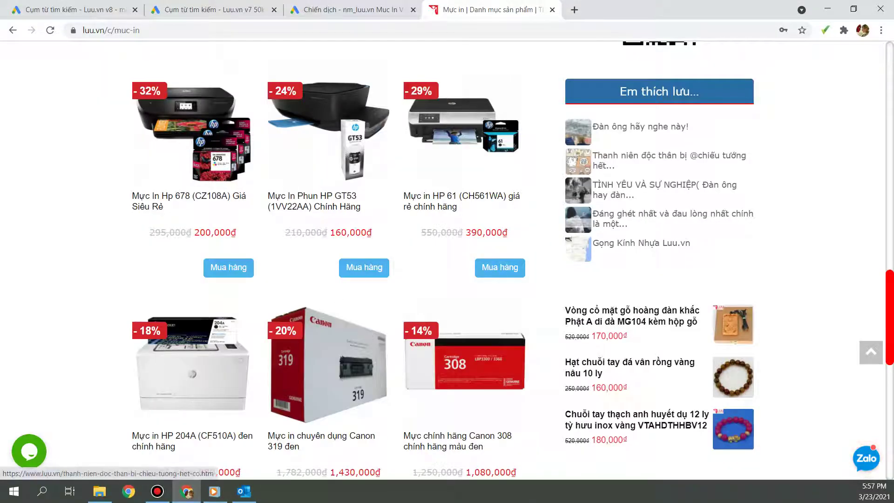
Open the Cụm từ tìm kiếm report under Từ khóa for the nm_luu.vn Muc In V2 account in Google Ads.
{"action": "key", "text": "ctrl+shift+Tab"}
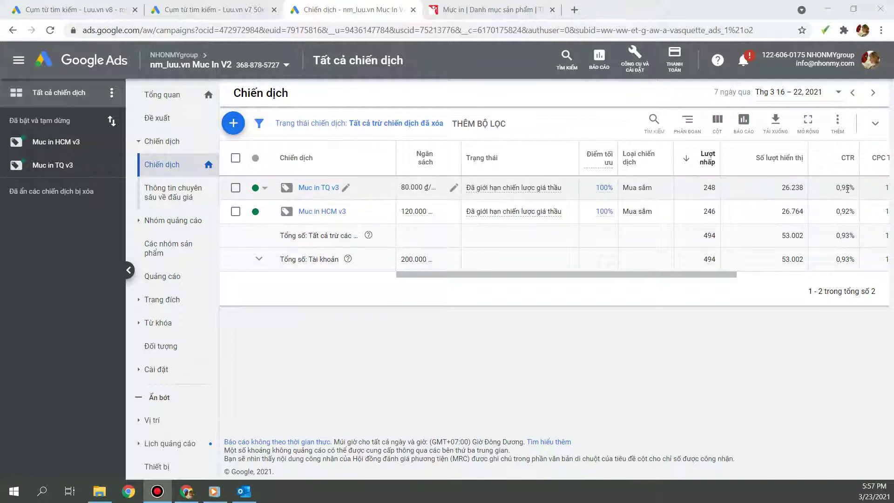
{"action": "left_click", "coordinate": [179, 326]}
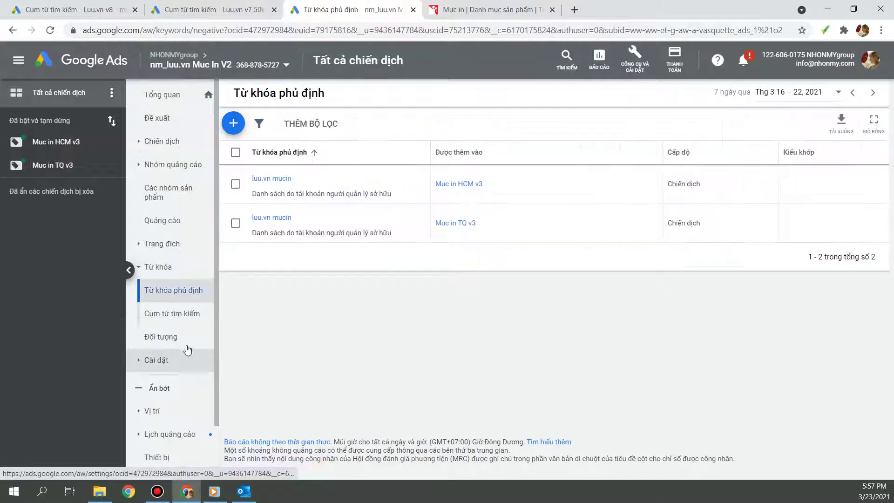
{"action": "left_click", "coordinate": [188, 320]}
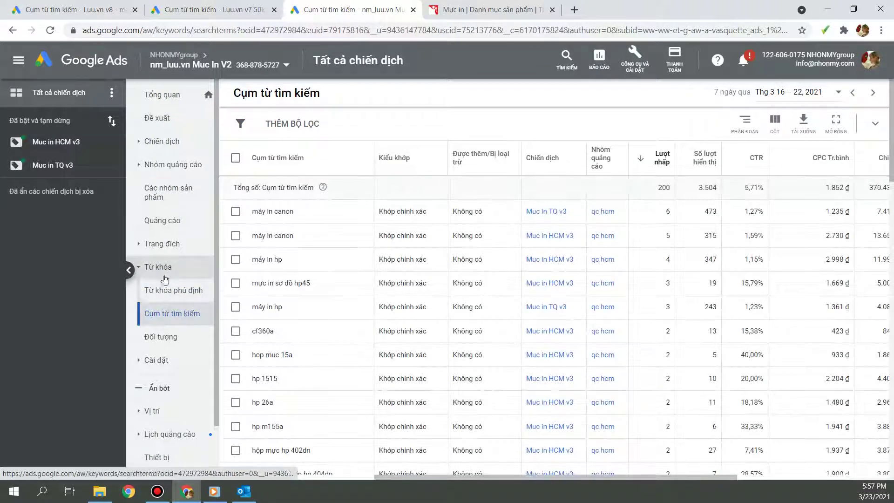
{"action": "left_click", "coordinate": [199, 268]}
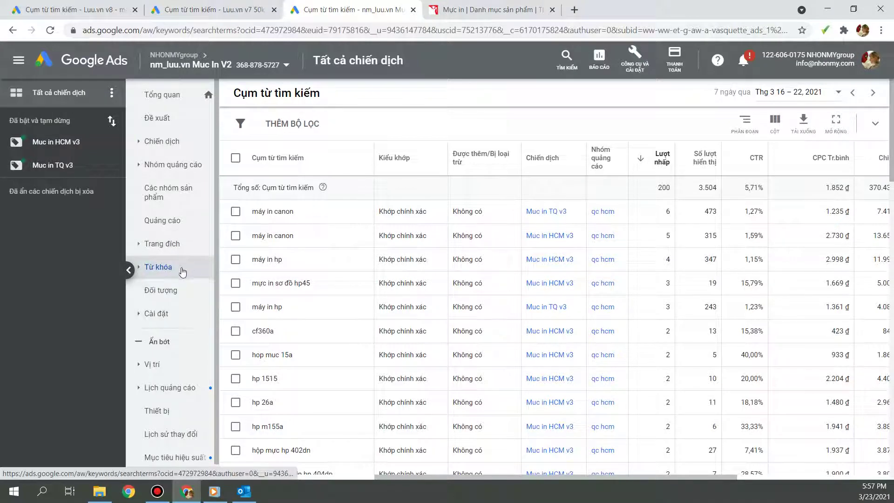
{"action": "left_click", "coordinate": [163, 268]}
{"action": "left_click", "coordinate": [164, 269]}
{"action": "left_click", "coordinate": [164, 269]}
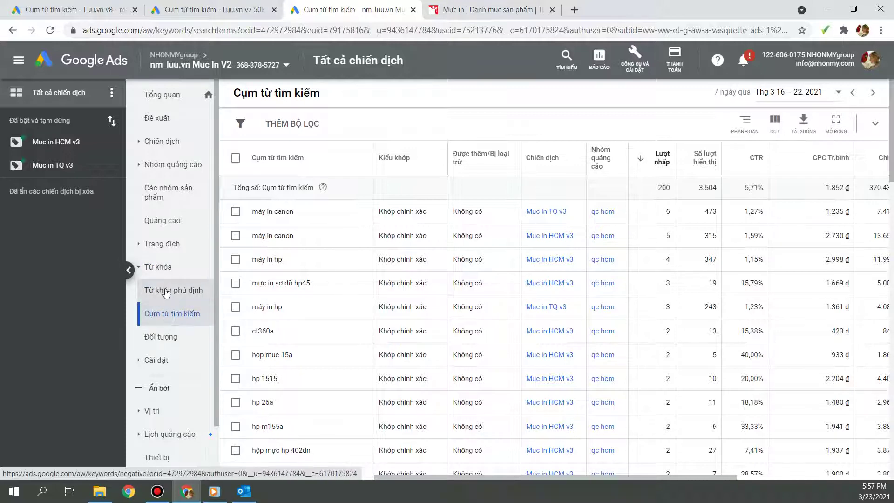
{"action": "left_click", "coordinate": [165, 317]}
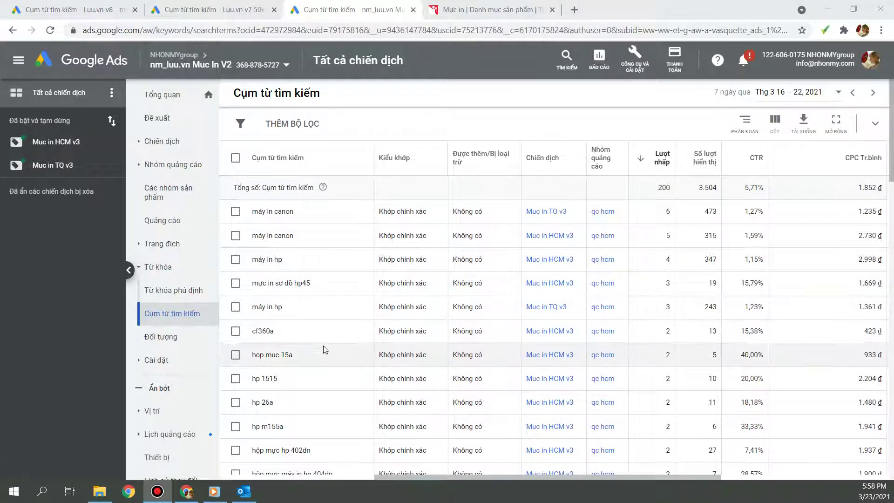
Look through the search terms report and copy the term "máy in hp 2035".
{"action": "scroll", "coordinate": [325, 350], "scroll_direction": "down", "scroll_amount": 3}
{"action": "scroll", "coordinate": [298, 396], "scroll_direction": "down", "scroll_amount": 2}
{"action": "scroll", "coordinate": [293, 400], "scroll_direction": "down", "scroll_amount": 10}
{"action": "scroll", "coordinate": [290, 406], "scroll_direction": "down", "scroll_amount": 6}
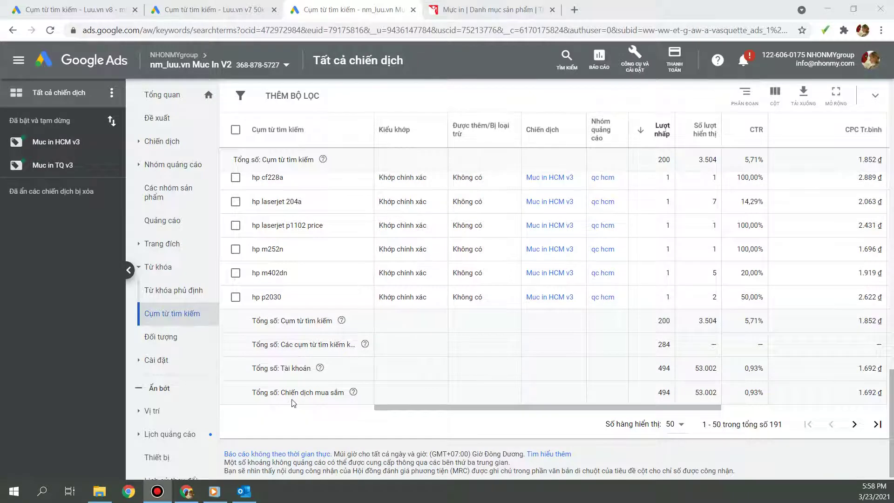
{"action": "scroll", "coordinate": [293, 402], "scroll_direction": "up", "scroll_amount": 10}
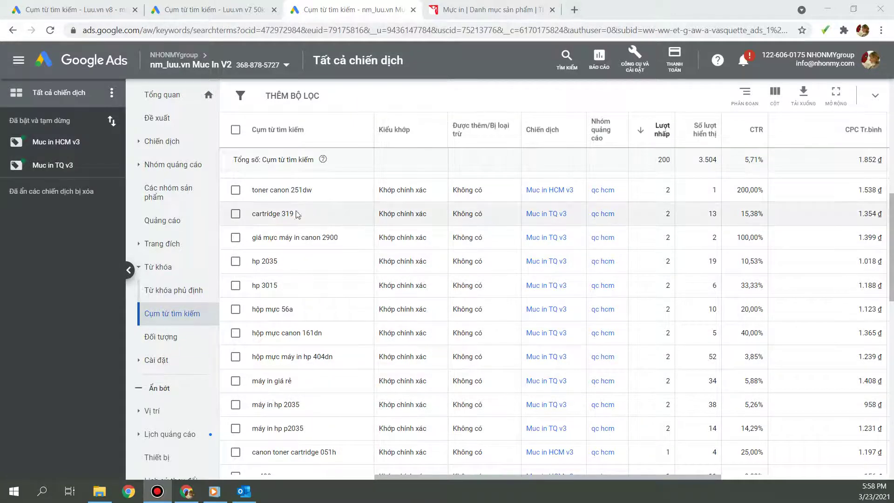
{"action": "left_click_drag", "start_coordinate": [286, 285], "coordinate": [258, 288]}
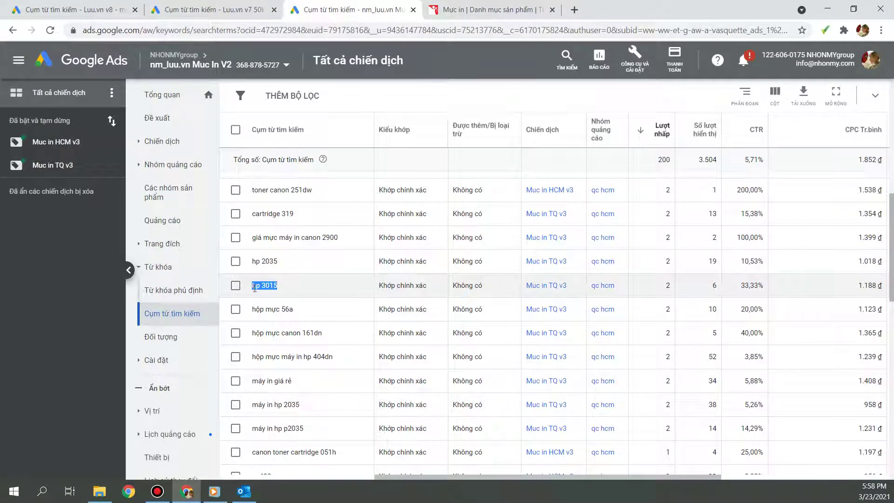
{"action": "left_click_drag", "start_coordinate": [302, 405], "coordinate": [252, 405]}
{"action": "key", "text": "ctrl+c"}
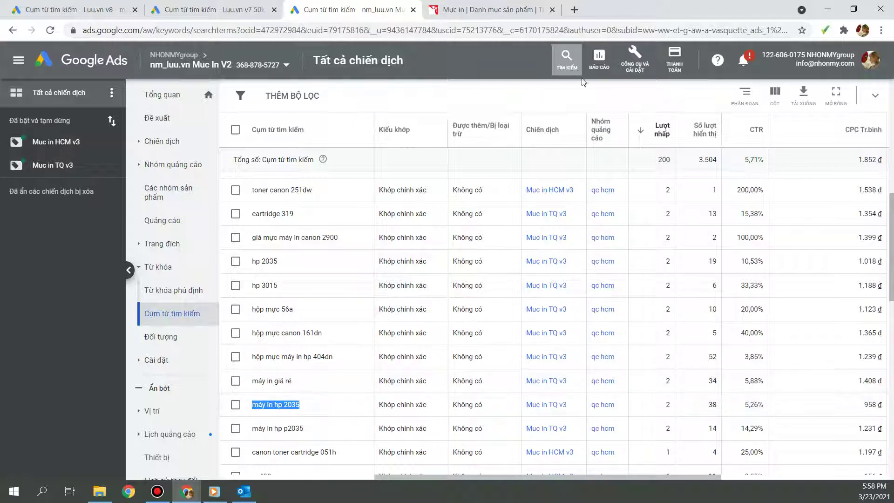
Search Google in a new tab for "máy in hp 2035", and repeat the search as "máy in 2035" to examine the shopping ads.
{"action": "left_click", "coordinate": [573, 10]}
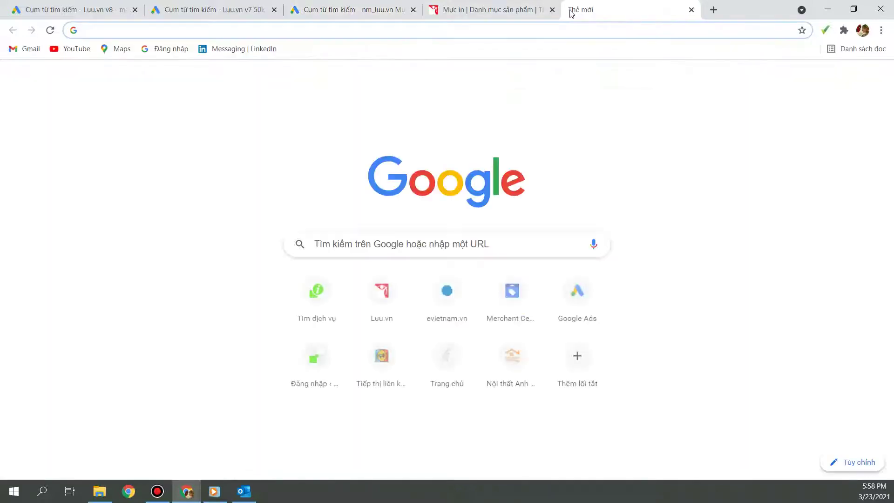
{"action": "key", "text": "ctrl+v"}
{"action": "key", "text": "Return"}
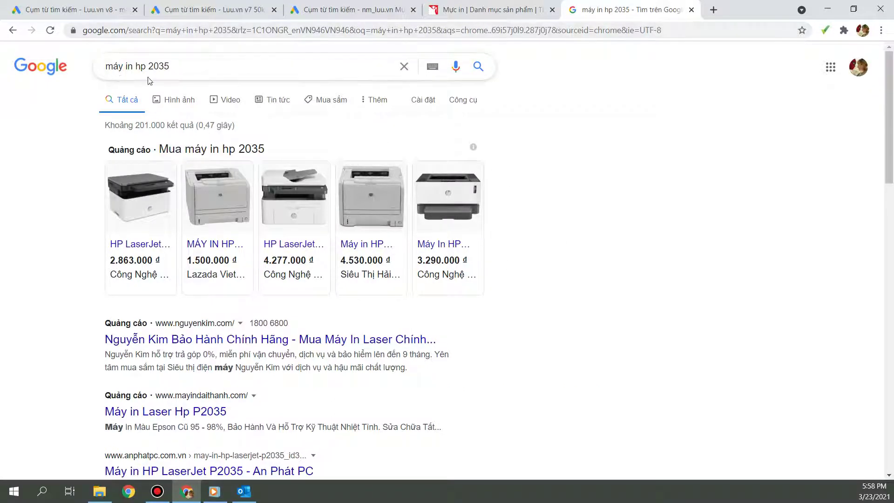
{"action": "double_click", "coordinate": [137, 66]}
{"action": "key", "text": "BackSpace"}
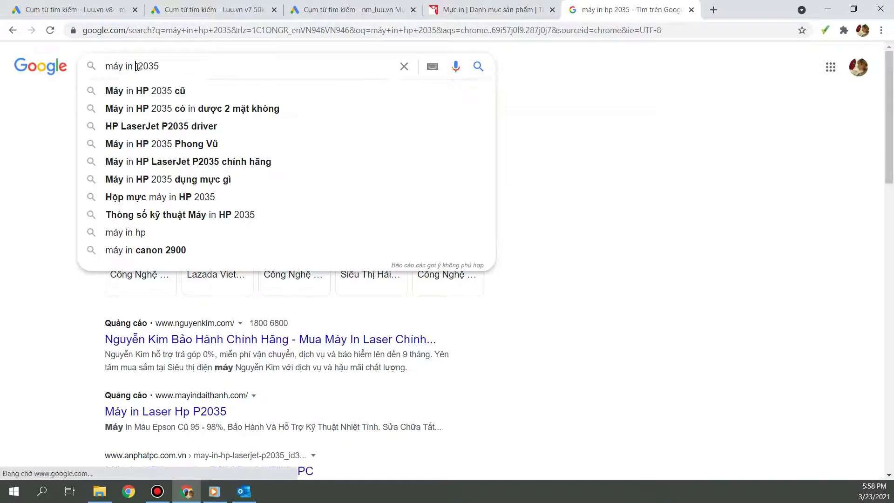
{"action": "key", "text": "Return"}
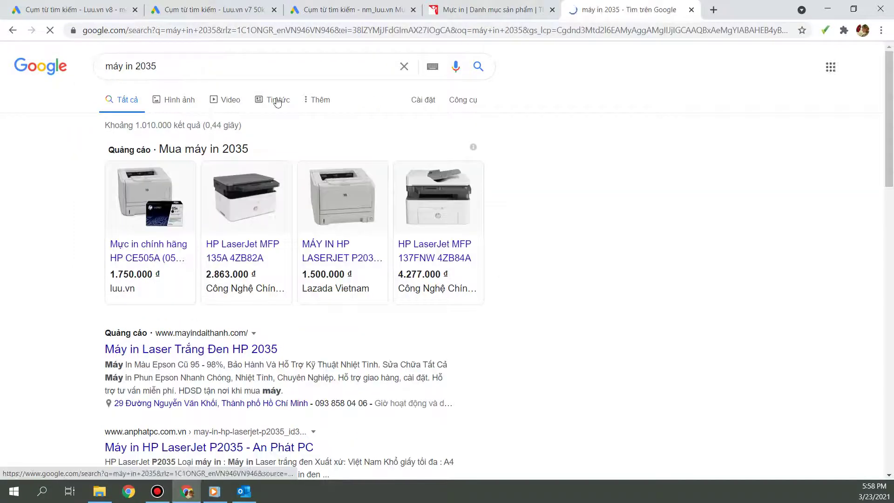
{"action": "mouse_move", "coordinate": [140, 296]}
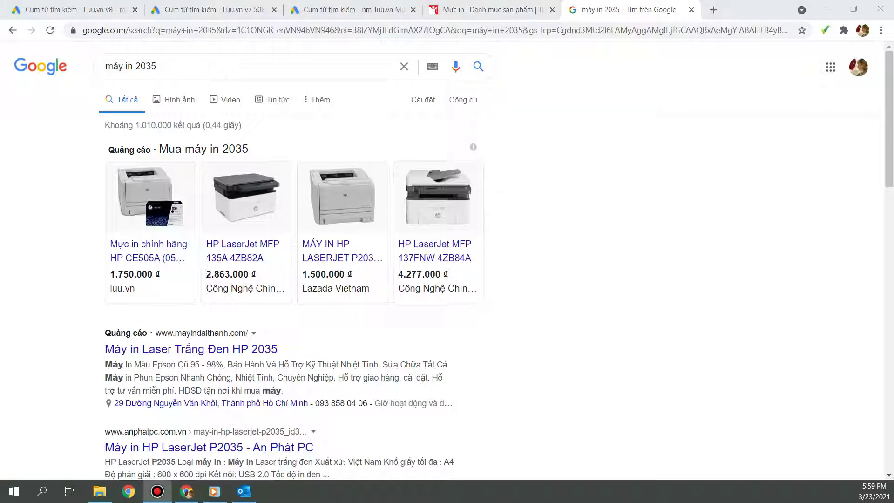
Start a new campaign (Chiến dịch mới) from the campaigns list of the Luu.vn v7 account in Google Ads.
{"action": "left_click", "coordinate": [231, 9]}
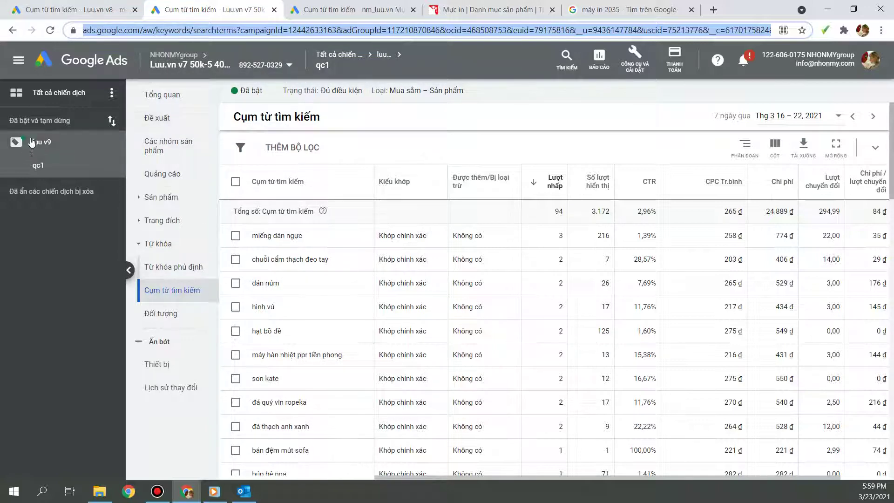
{"action": "left_click", "coordinate": [338, 59]}
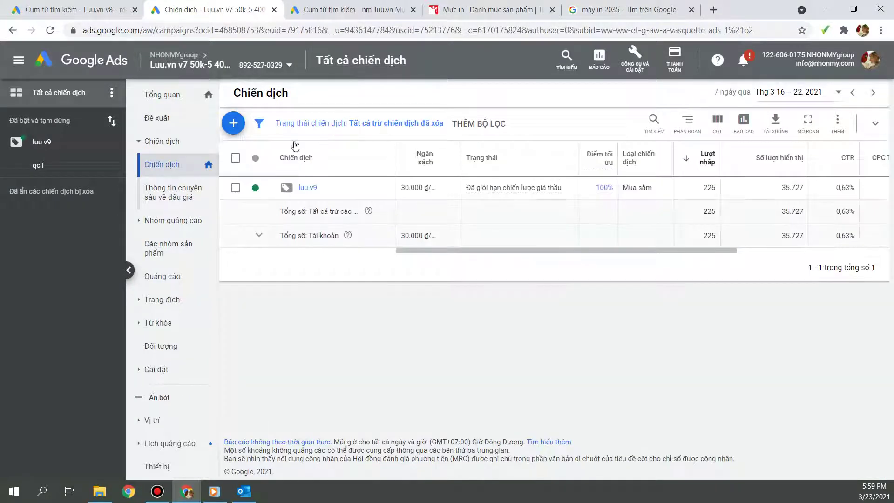
{"action": "left_click", "coordinate": [235, 124]}
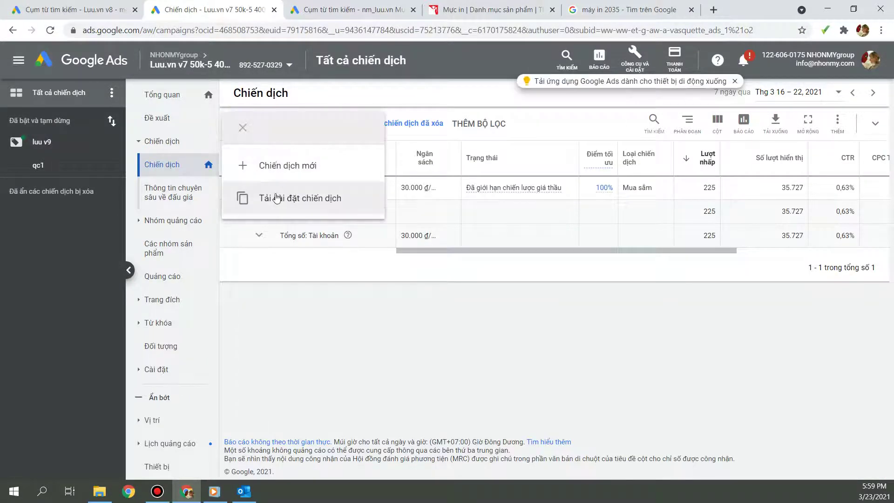
{"action": "left_click", "coordinate": [279, 169]}
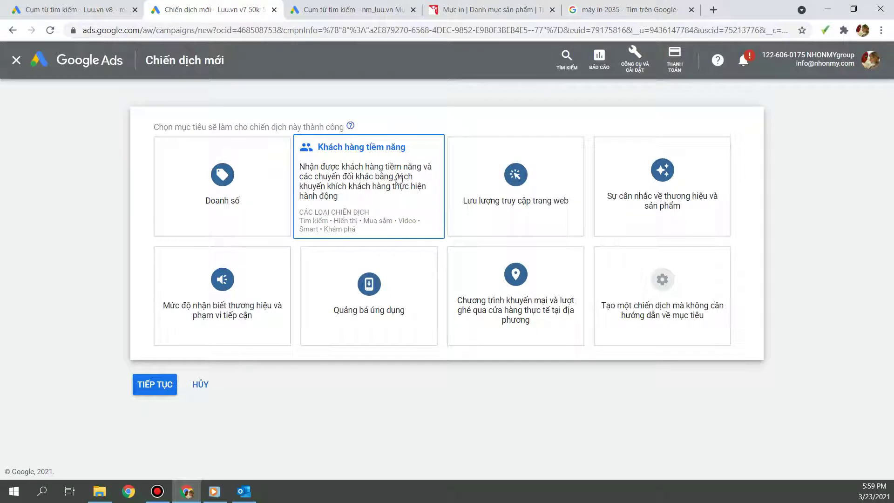
Choose Khách hàng tiềm năng as the campaign goal and Mua sắm as the campaign type, and check the Chiến dịch mua sắm chuẩn subtype.
{"action": "left_click", "coordinate": [335, 174]}
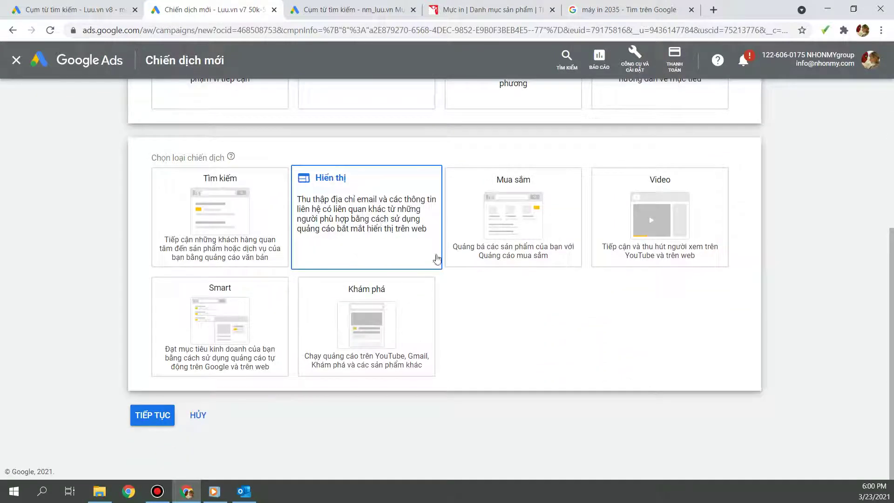
{"action": "left_click", "coordinate": [512, 243]}
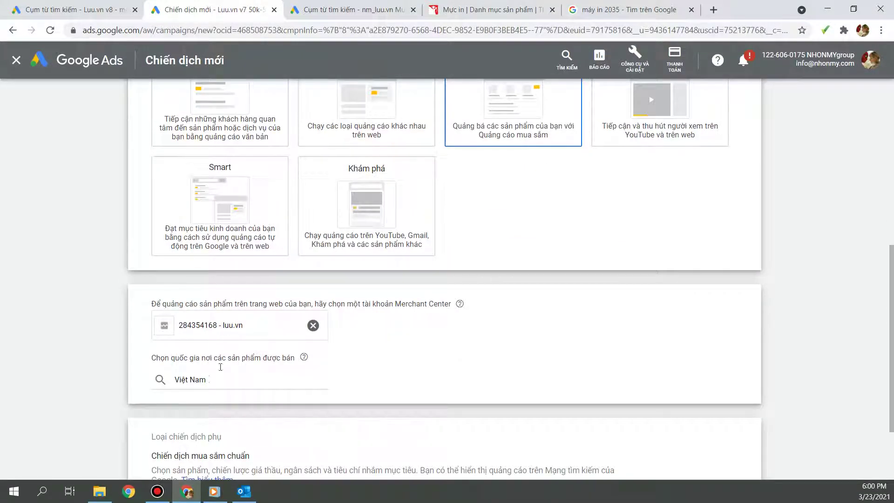
{"action": "scroll", "coordinate": [227, 360], "scroll_direction": "down", "scroll_amount": 3}
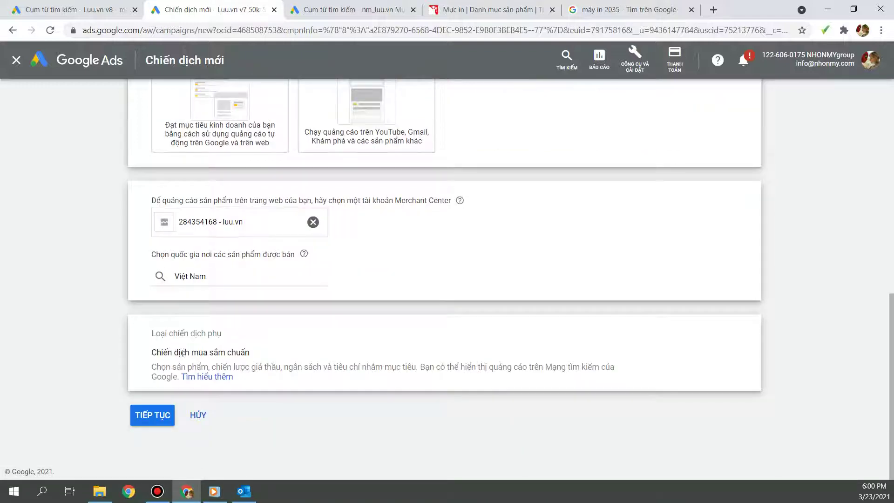
{"action": "left_click_drag", "start_coordinate": [148, 355], "coordinate": [278, 350]}
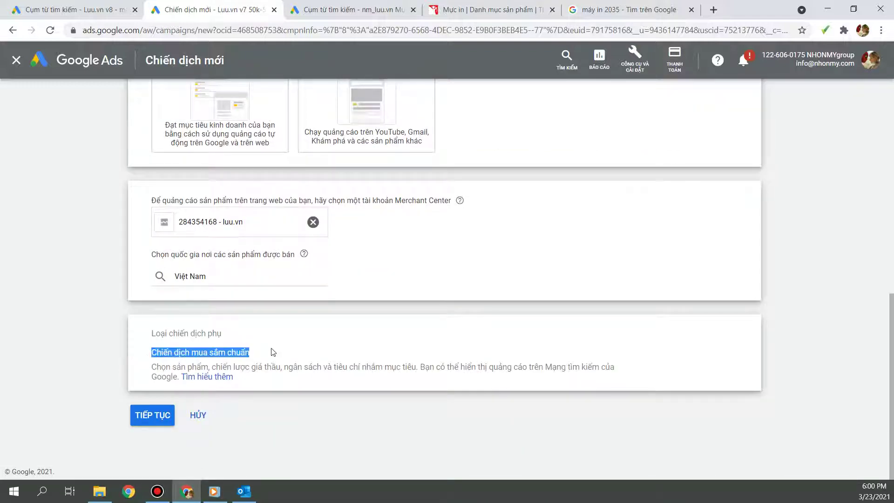
Continue to the campaign settings, name the campaign "vong chuoi" and set bidding to Tối đa hóa số lượt nhấp with a maximum CPC limit of 1.500 ₫.
{"action": "left_click", "coordinate": [133, 420]}
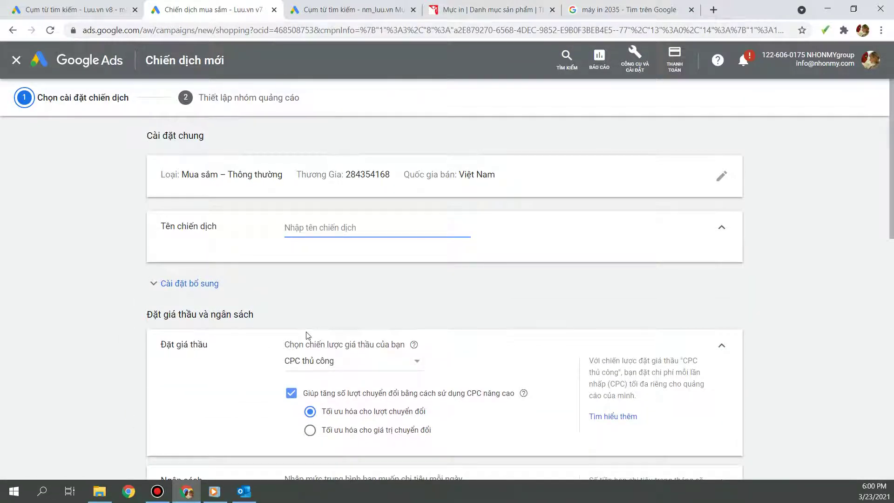
{"action": "type", "text": "vong chuoi"}
{"action": "left_click", "coordinate": [376, 369]}
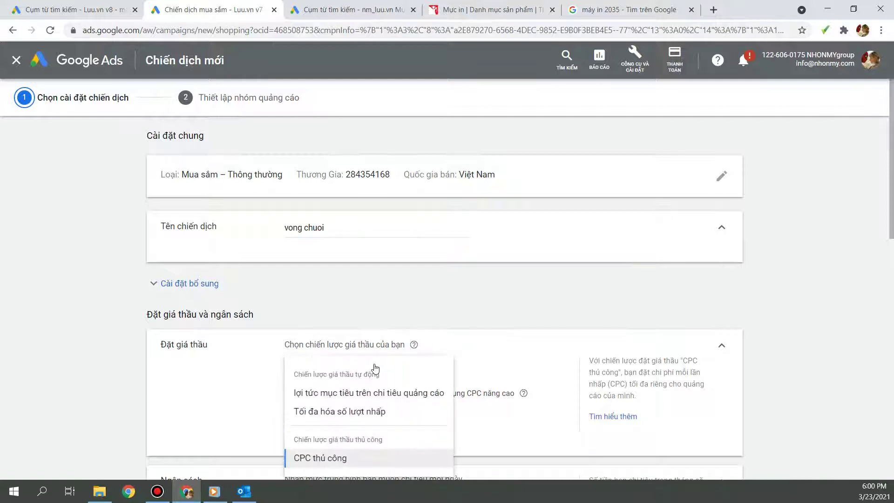
{"action": "left_click", "coordinate": [346, 412]}
{"action": "scroll", "coordinate": [435, 364], "scroll_direction": "down", "scroll_amount": 2}
{"action": "left_click", "coordinate": [290, 322]}
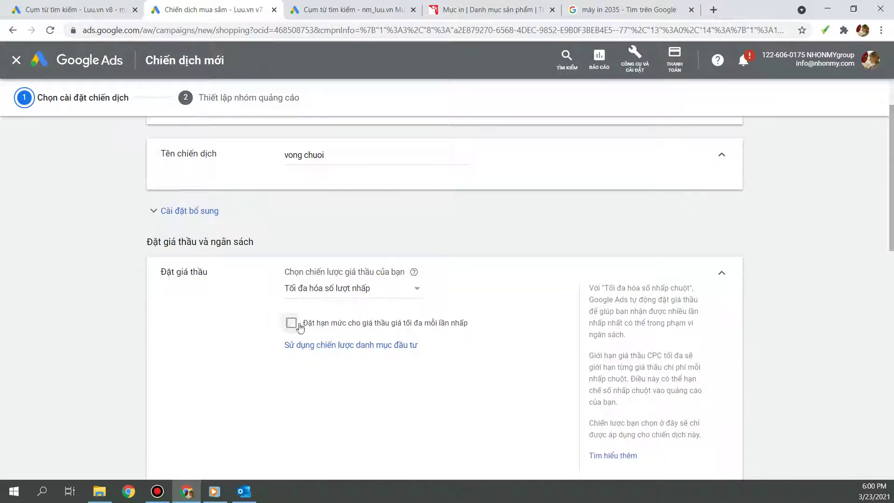
{"action": "left_click", "coordinate": [357, 357]}
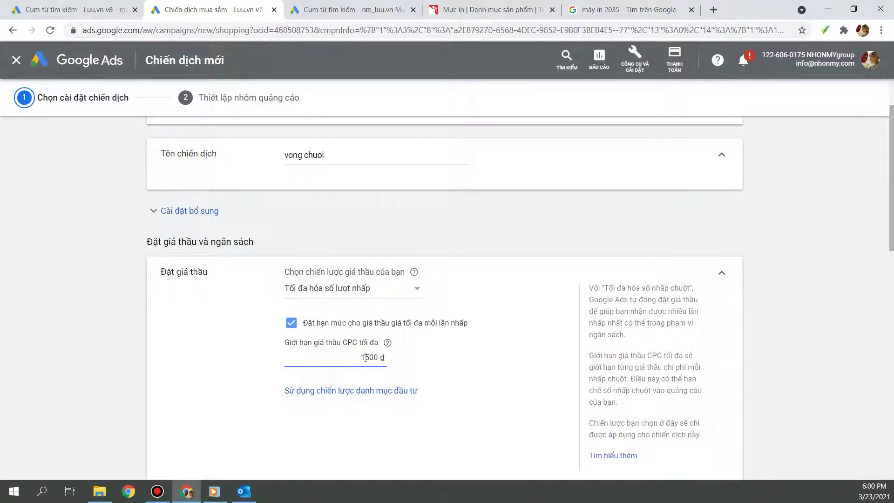
Set the campaign's average daily budget (Ngân sách) to 500.000 ₫.
{"action": "scroll", "coordinate": [430, 371], "scroll_direction": "down", "scroll_amount": 5}
{"action": "left_click", "coordinate": [365, 310]}
{"action": "type", "text": "50000"}
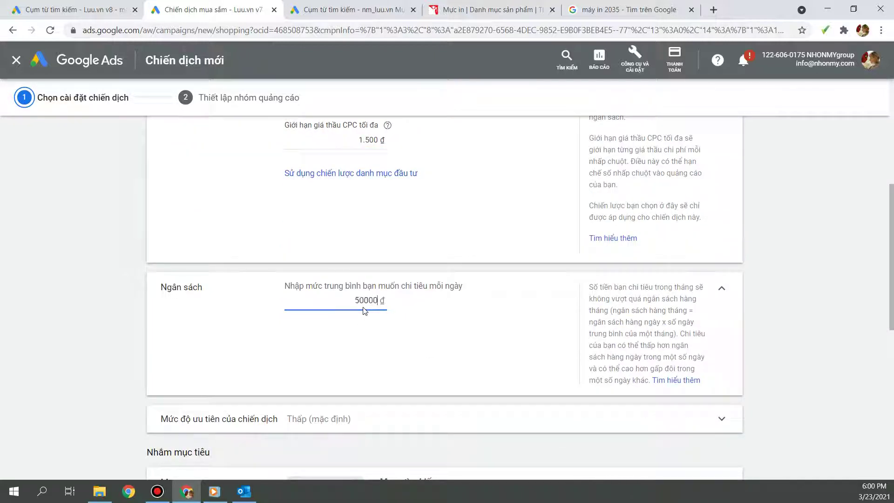
{"action": "type", "text": "0"}
Review the network and targeting settings and set the campaign priority (Mức độ ưu tiên của chiến dịch) to Cao.
{"action": "scroll", "coordinate": [372, 315], "scroll_direction": "down", "scroll_amount": 5}
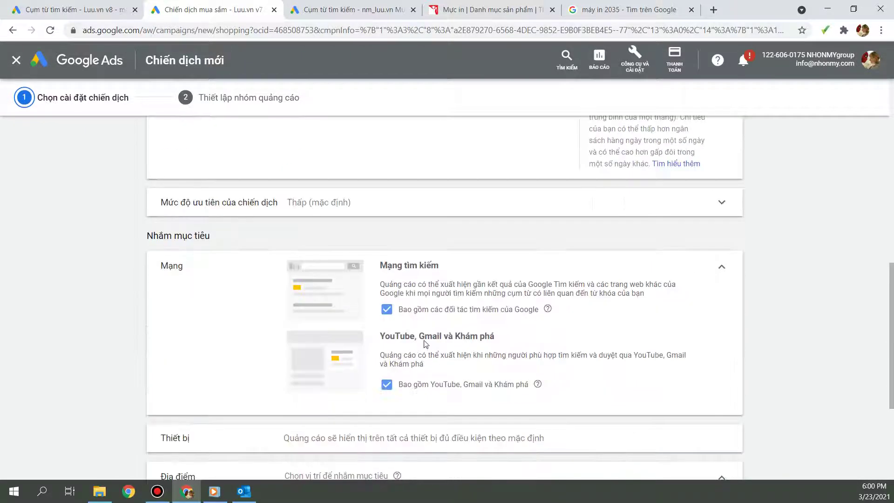
{"action": "scroll", "coordinate": [413, 314], "scroll_direction": "down", "scroll_amount": 4}
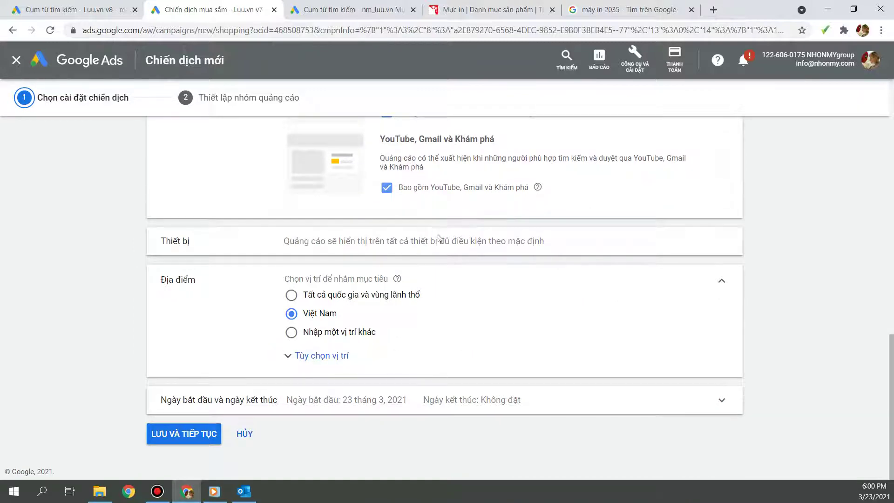
{"action": "scroll", "coordinate": [417, 251], "scroll_direction": "up", "scroll_amount": 6}
{"action": "left_click", "coordinate": [345, 300]}
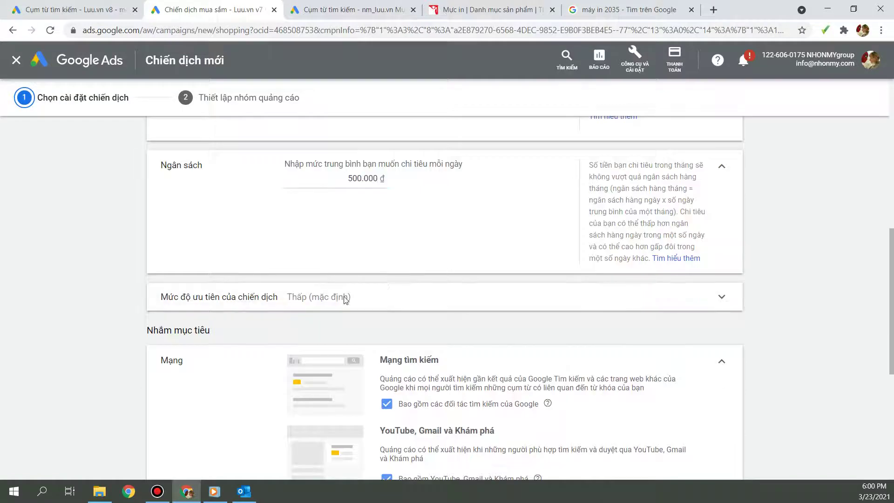
{"action": "left_click", "coordinate": [290, 378]}
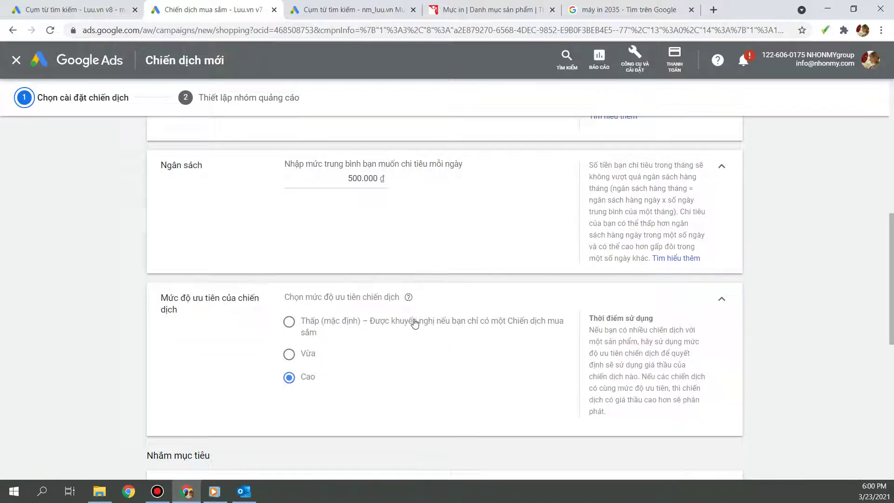
{"action": "scroll", "coordinate": [417, 321], "scroll_direction": "down", "scroll_amount": 5}
{"action": "scroll", "coordinate": [508, 309], "scroll_direction": "up", "scroll_amount": 2}
{"action": "left_click_drag", "start_coordinate": [161, 154], "coordinate": [190, 174]}
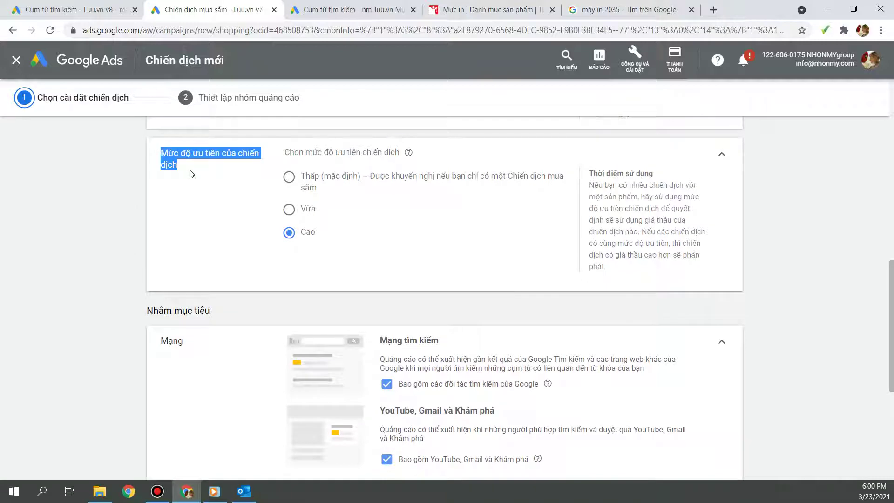
Target custom locations instead of the whole country, adding both the city Hồ Chí Minh and the province Thành phố Hồ Chí Minh, Việt Nam.
{"action": "scroll", "coordinate": [396, 276], "scroll_direction": "down", "scroll_amount": 2}
{"action": "scroll", "coordinate": [413, 286], "scroll_direction": "down", "scroll_amount": 5}
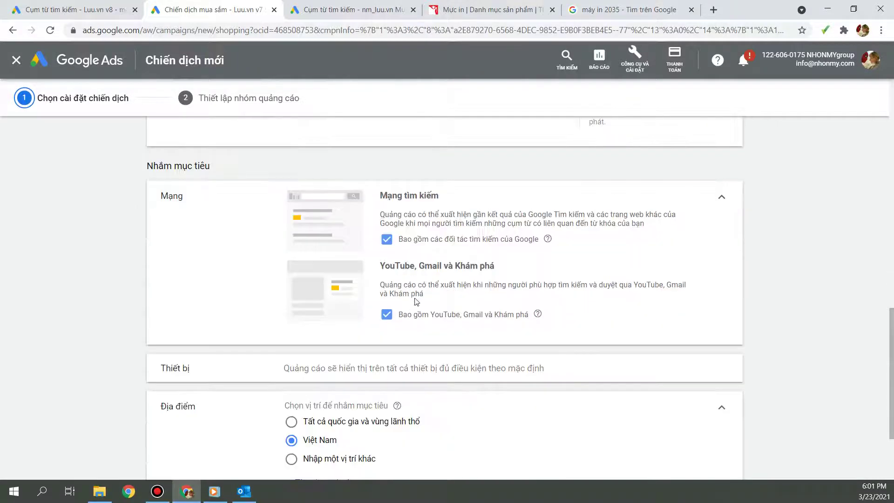
{"action": "left_click", "coordinate": [315, 358]}
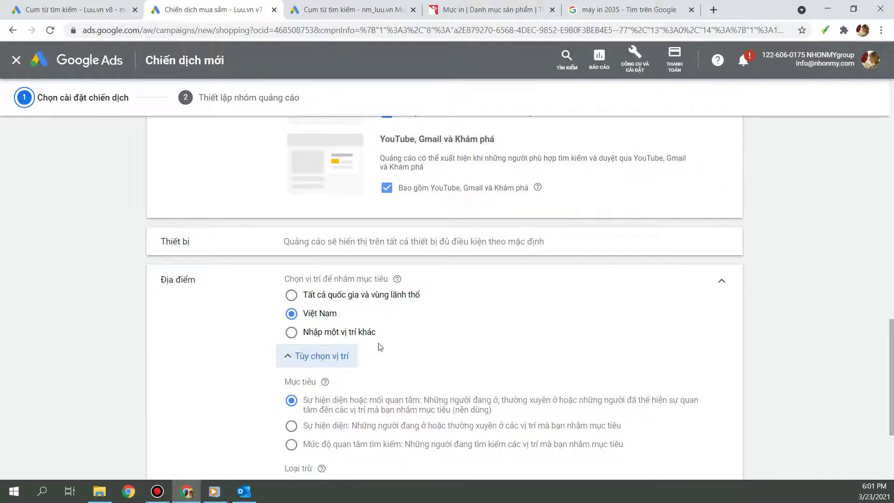
{"action": "left_click", "coordinate": [331, 334]}
{"action": "left_click", "coordinate": [372, 361]}
{"action": "type", "text": "ho chi"}
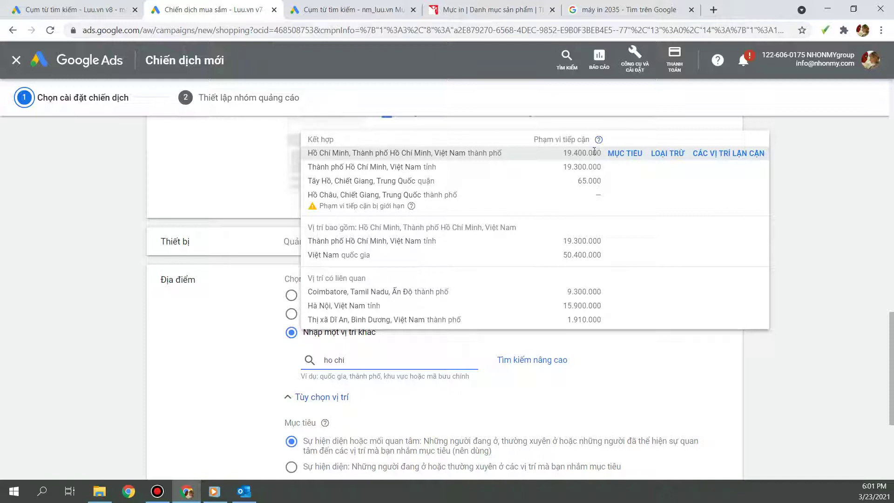
{"action": "left_click", "coordinate": [632, 157]}
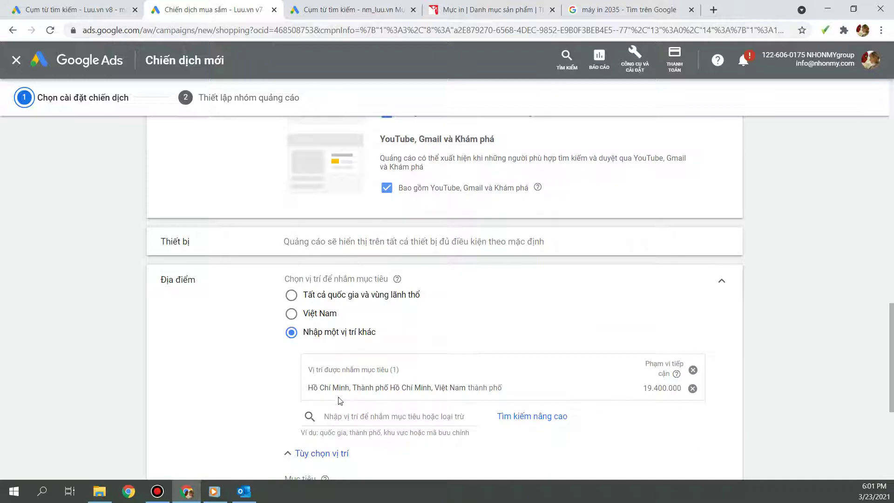
{"action": "left_click", "coordinate": [337, 416]}
{"action": "type", "text": "ho chi"}
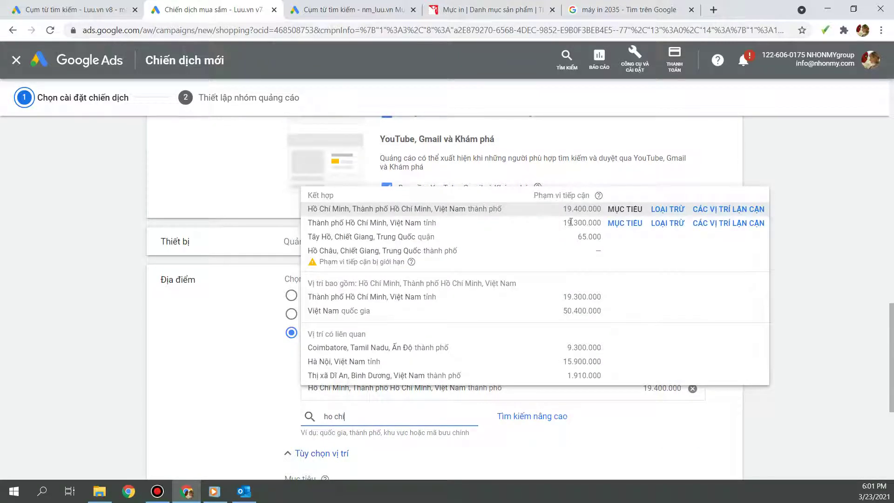
{"action": "left_click", "coordinate": [625, 223]}
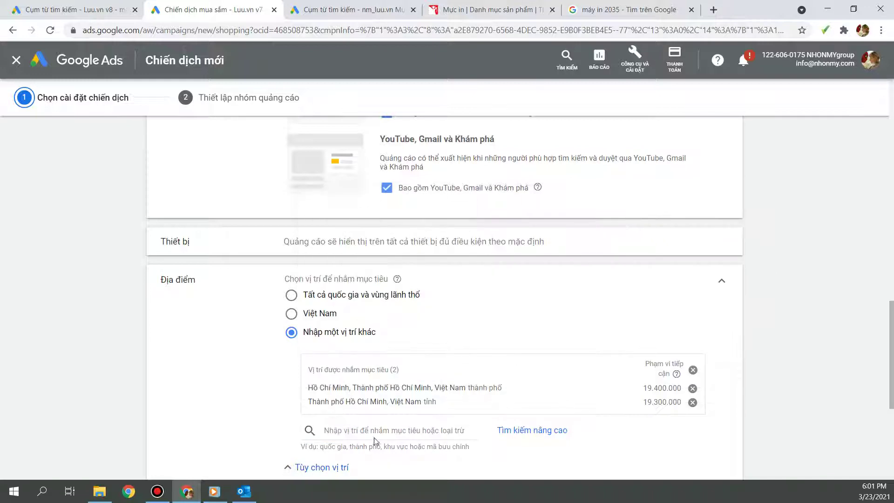
Set the location target option to Sự hiện diện, for people in or regularly in the targeted locations.
{"action": "scroll", "coordinate": [593, 404], "scroll_direction": "down", "scroll_amount": 3}
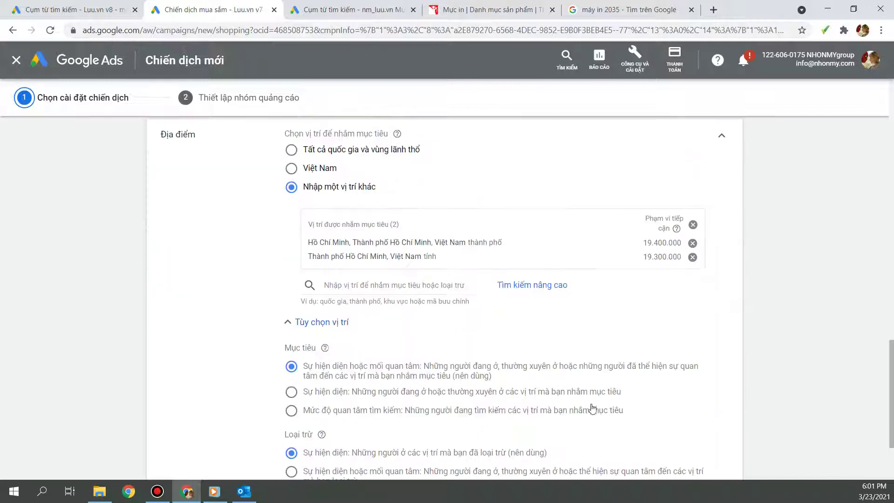
{"action": "scroll", "coordinate": [409, 371], "scroll_direction": "down", "scroll_amount": 2}
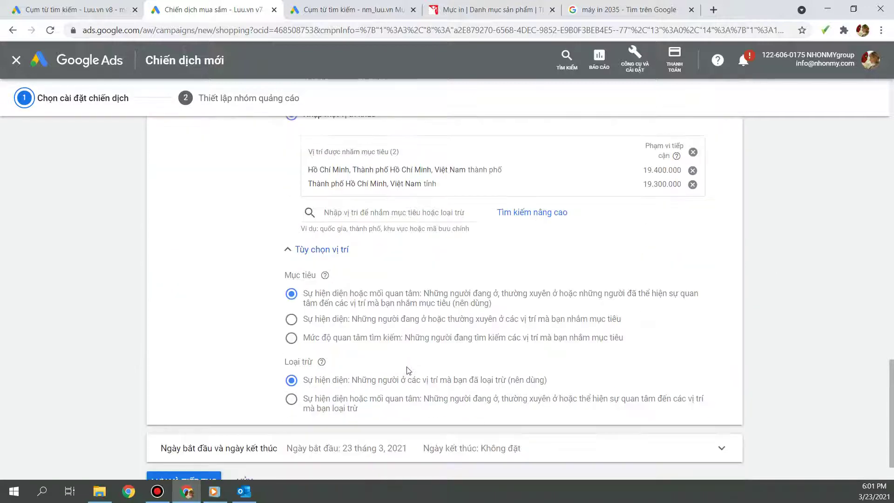
{"action": "left_click", "coordinate": [292, 321]}
Set the campaign's end date (Ngày kết thúc) to 23 May 2021.
{"action": "scroll", "coordinate": [410, 344], "scroll_direction": "down", "scroll_amount": 1}
{"action": "left_click", "coordinate": [515, 400]}
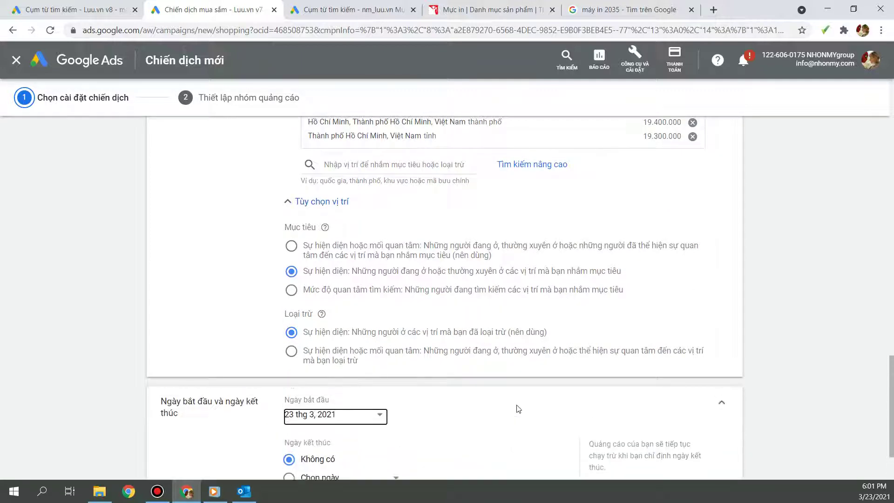
{"action": "left_click", "coordinate": [330, 394]}
{"action": "scroll", "coordinate": [396, 336], "scroll_direction": "down", "scroll_amount": 5}
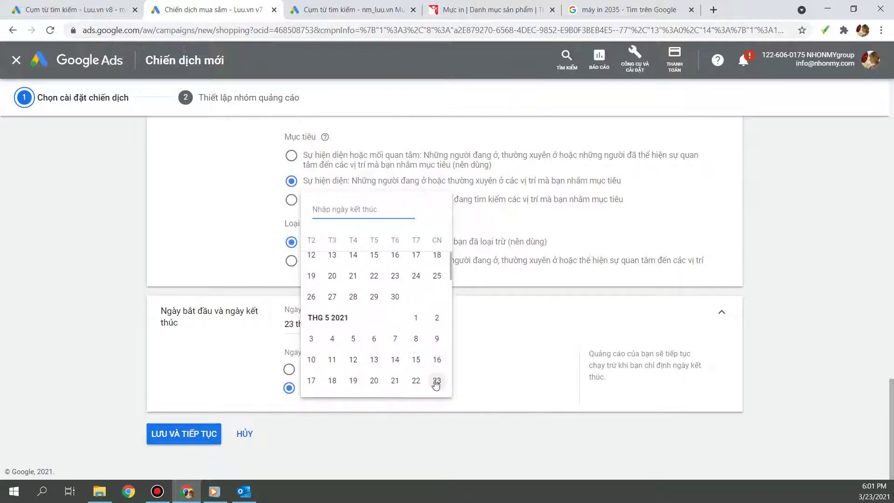
{"action": "left_click", "coordinate": [436, 382]}
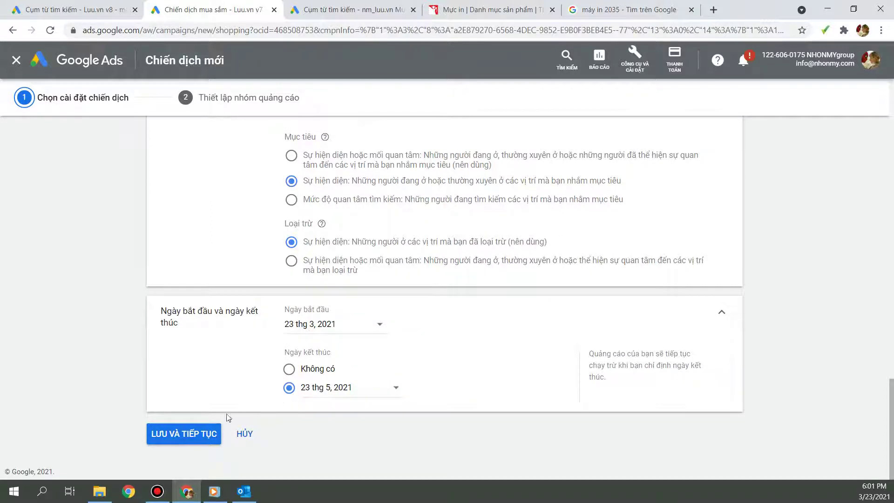
Save the campaign settings, then name the ad group "qc vong chuoi" and save it.
{"action": "left_click", "coordinate": [185, 438]}
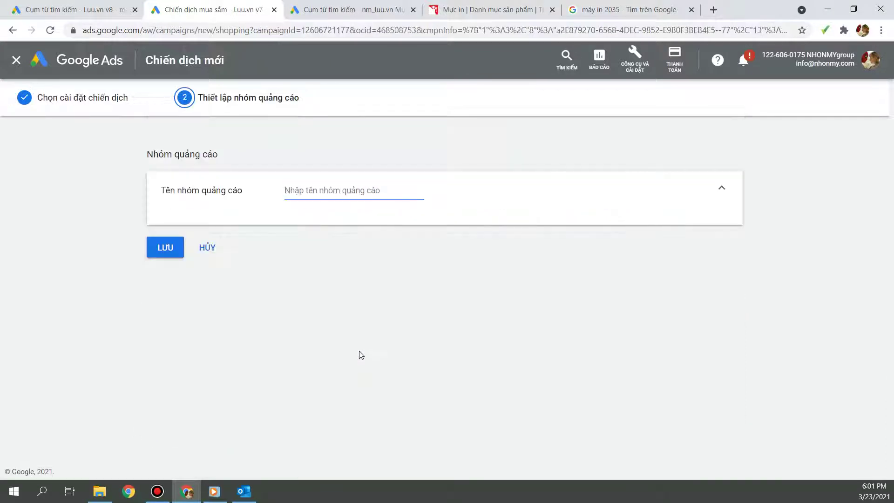
{"action": "type", "text": "qd"}
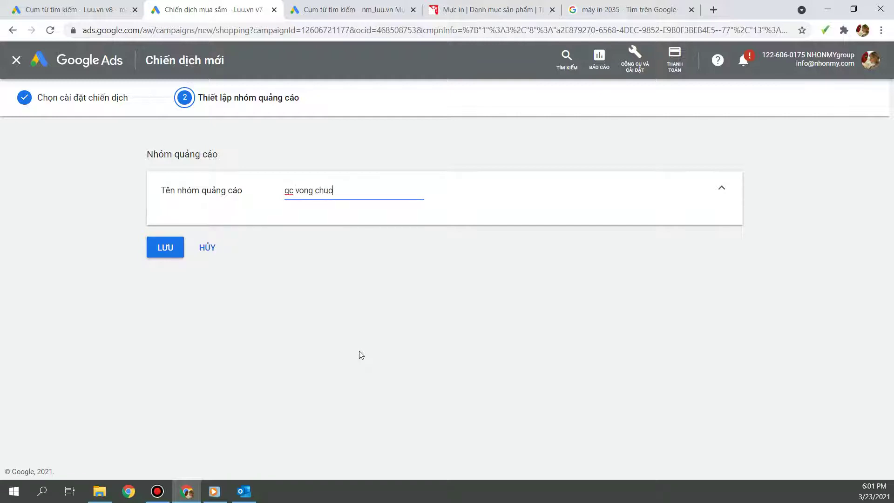
{"action": "left_click", "coordinate": [168, 249]}
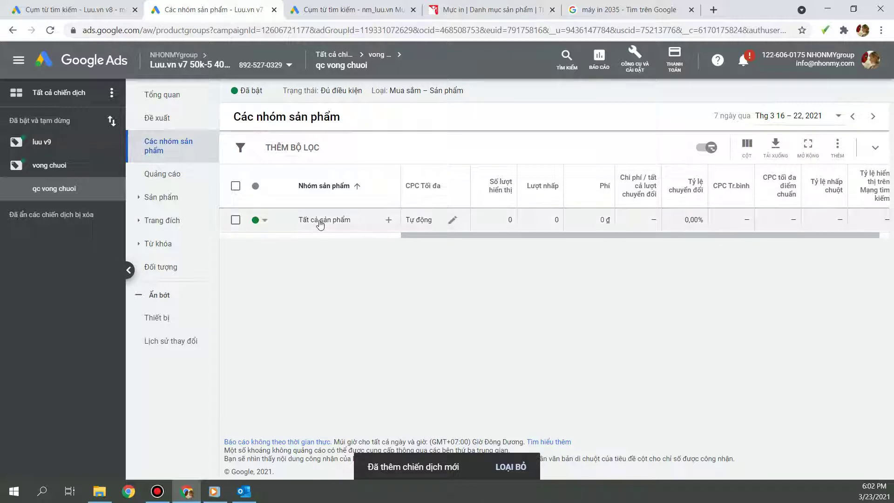
Subdivide Tất cả sản phẩm by Nhãn hiệu, choose the "phong thuy vip" product group, and save the subdivision.
{"action": "mouse_move", "coordinate": [320, 224]}
{"action": "left_click", "coordinate": [388, 222]}
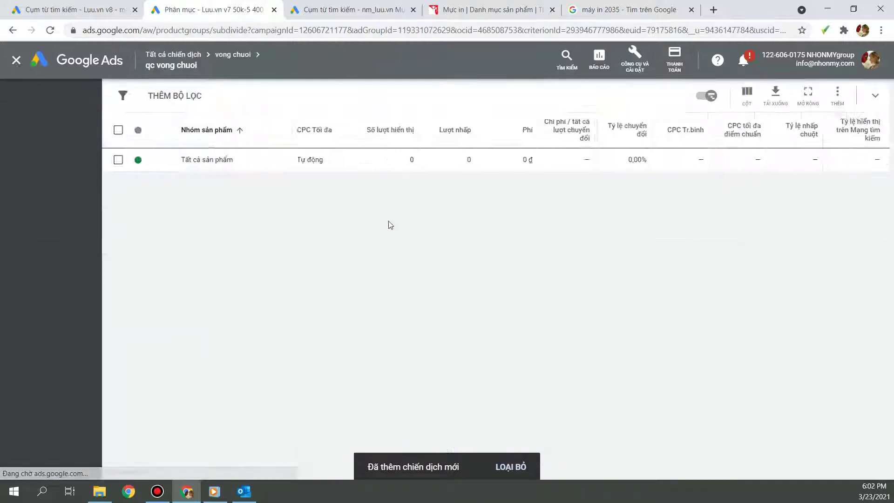
{"action": "left_click", "coordinate": [420, 163]}
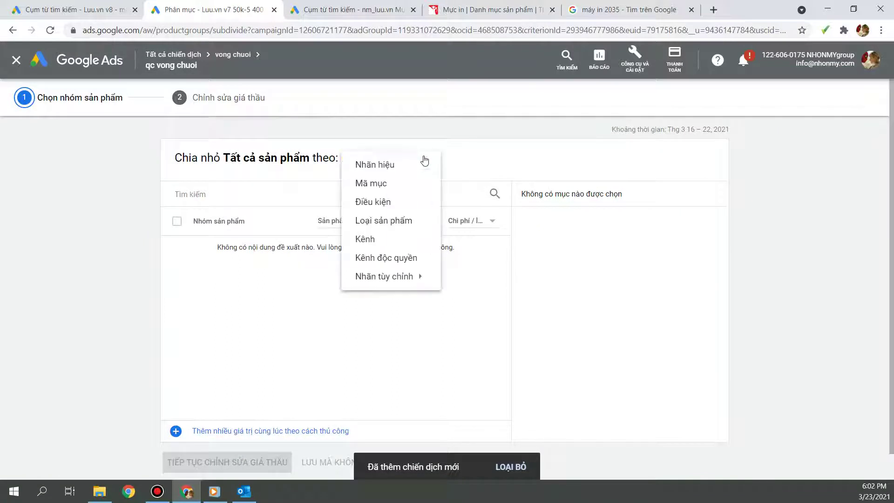
{"action": "left_click", "coordinate": [390, 168]}
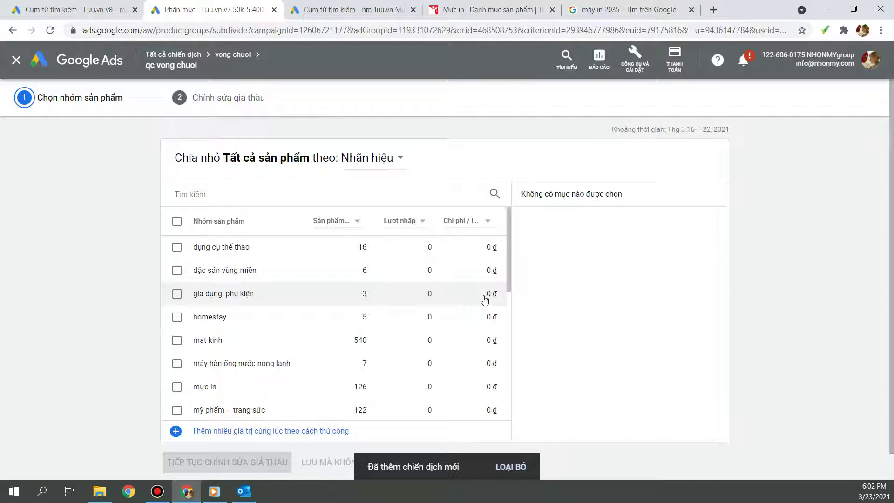
{"action": "scroll", "coordinate": [486, 291], "scroll_direction": "down", "scroll_amount": 2}
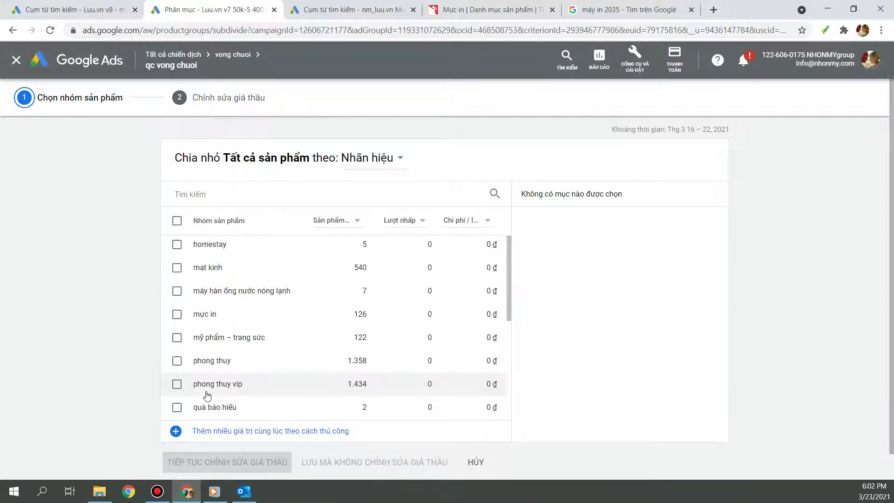
{"action": "left_click", "coordinate": [178, 385]}
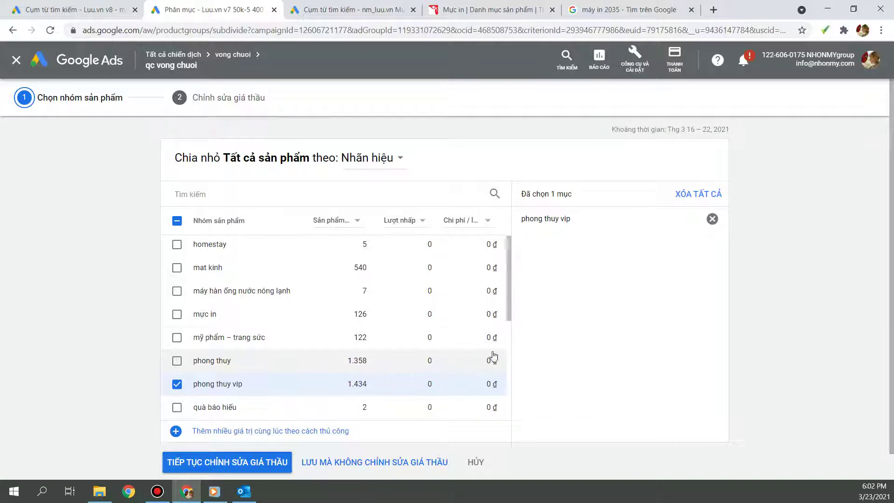
{"action": "scroll", "coordinate": [490, 354], "scroll_direction": "down", "scroll_amount": 3}
{"action": "scroll", "coordinate": [493, 350], "scroll_direction": "up", "scroll_amount": 5}
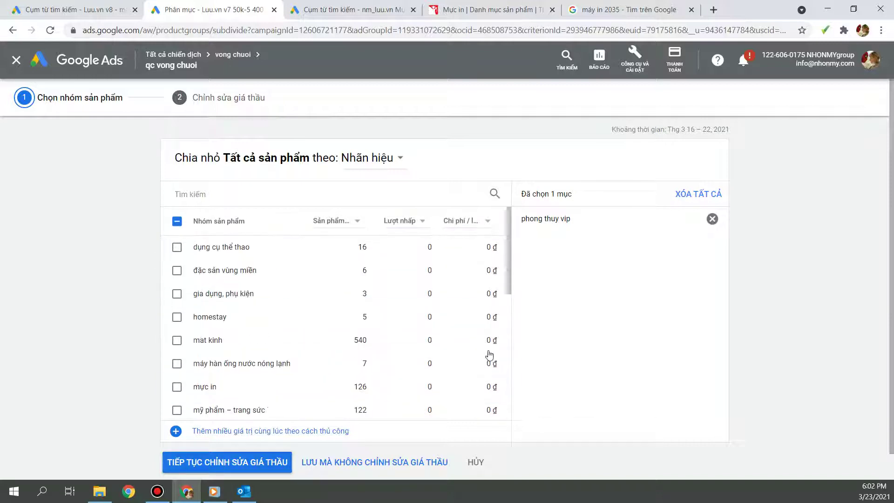
{"action": "scroll", "coordinate": [486, 342], "scroll_direction": "down", "scroll_amount": 3}
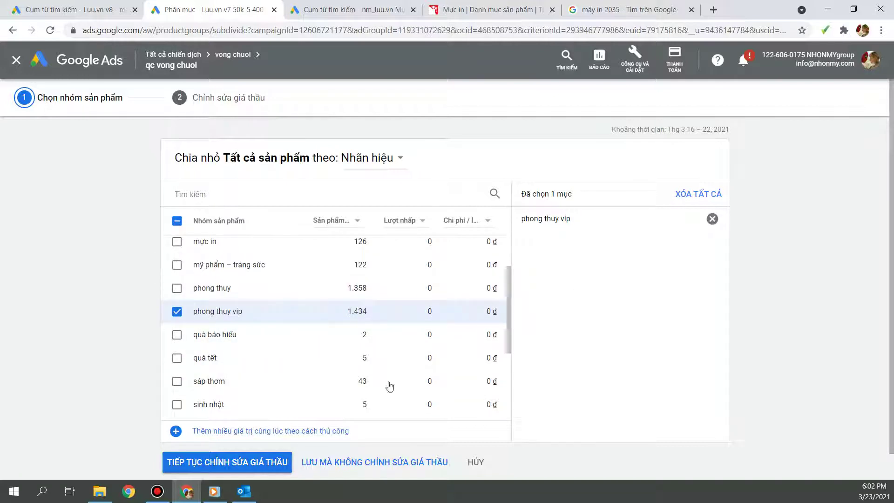
{"action": "left_click", "coordinate": [244, 463]}
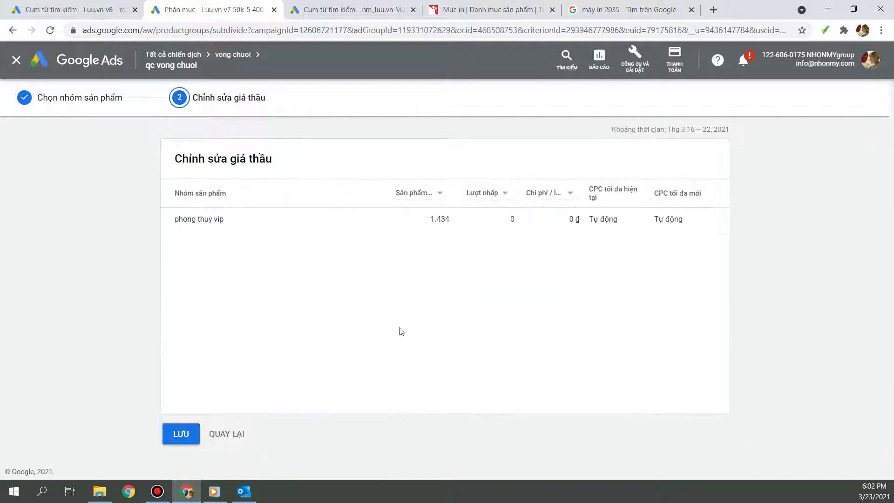
{"action": "left_click", "coordinate": [193, 434]}
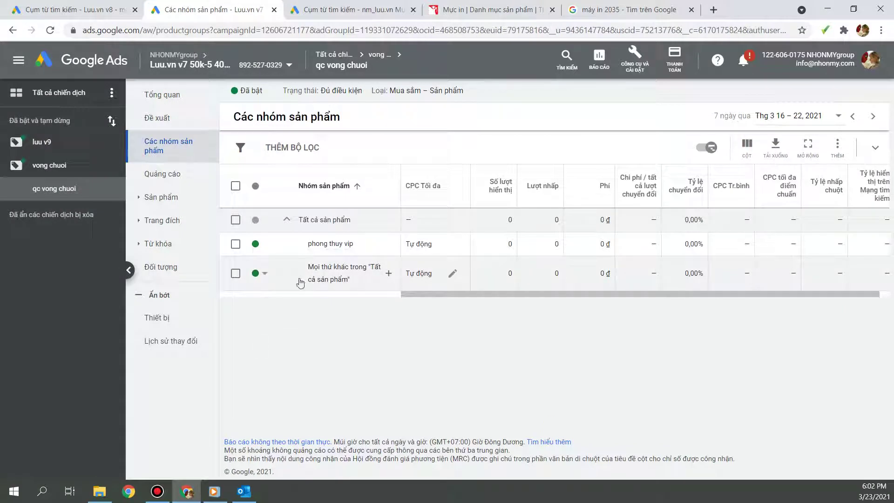
Exclude the product group Mọi thứ khác trong "Tất cả sản phẩm" and check the product details of "phong thuy vip".
{"action": "left_click", "coordinate": [263, 274]}
{"action": "left_click", "coordinate": [286, 292]}
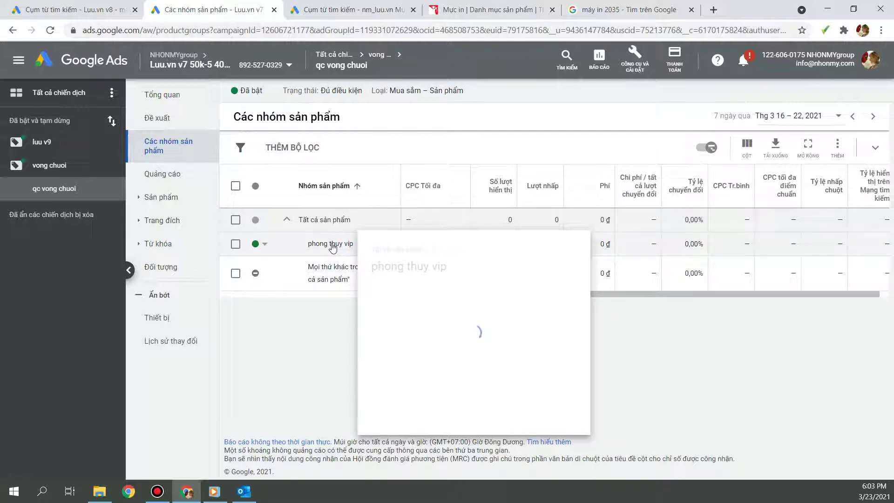
{"action": "mouse_move", "coordinate": [337, 248]}
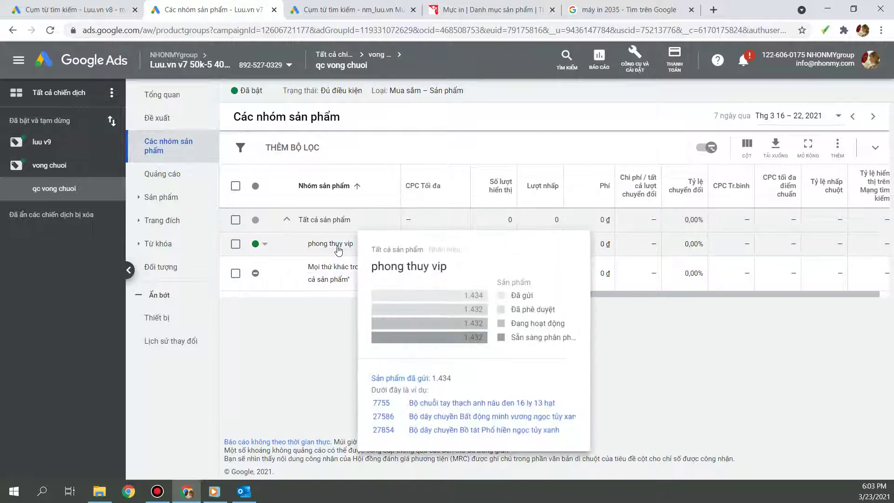
Open the submitted products of the "phong thuy vip" group and examine their images, titles and Trạng thái sản phẩm through the list.
{"action": "left_click", "coordinate": [410, 380]}
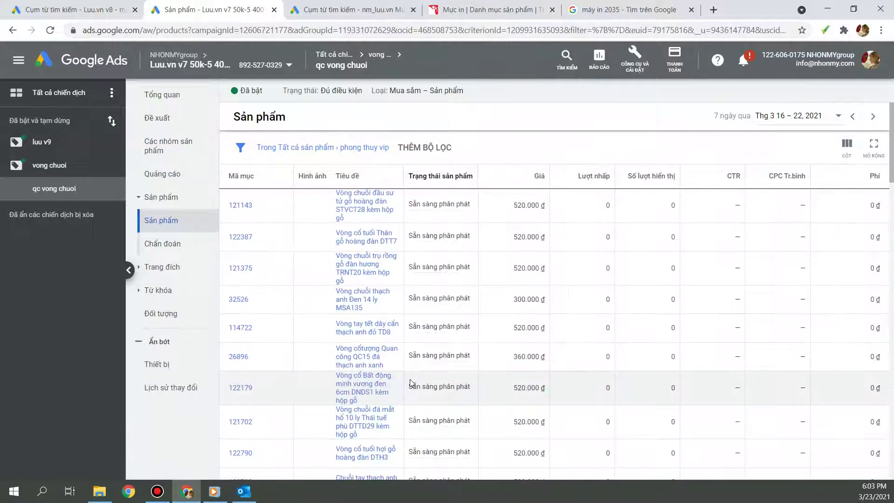
{"action": "scroll", "coordinate": [440, 341], "scroll_direction": "down", "scroll_amount": 20}
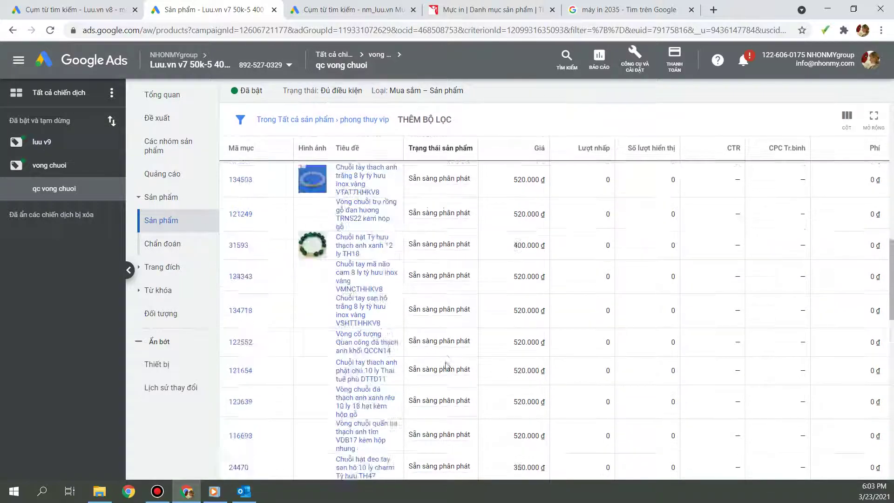
{"action": "scroll", "coordinate": [446, 366], "scroll_direction": "down", "scroll_amount": 5}
{"action": "left_click", "coordinate": [429, 145]}
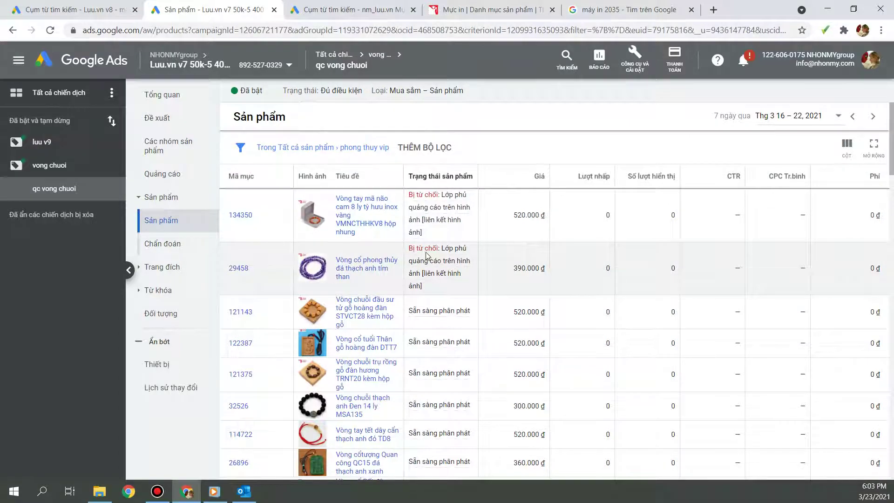
{"action": "scroll", "coordinate": [427, 258], "scroll_direction": "down", "scroll_amount": 3}
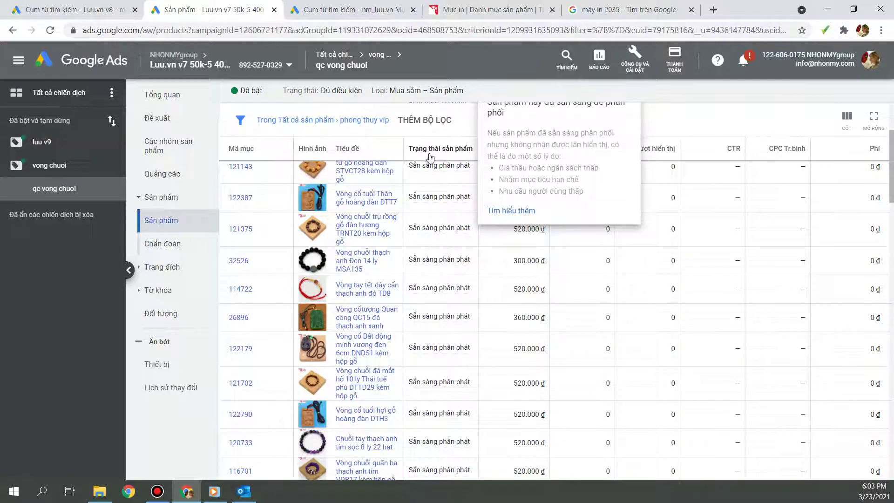
{"action": "scroll", "coordinate": [435, 154], "scroll_direction": "down", "scroll_amount": 2}
{"action": "scroll", "coordinate": [434, 286], "scroll_direction": "down", "scroll_amount": 10}
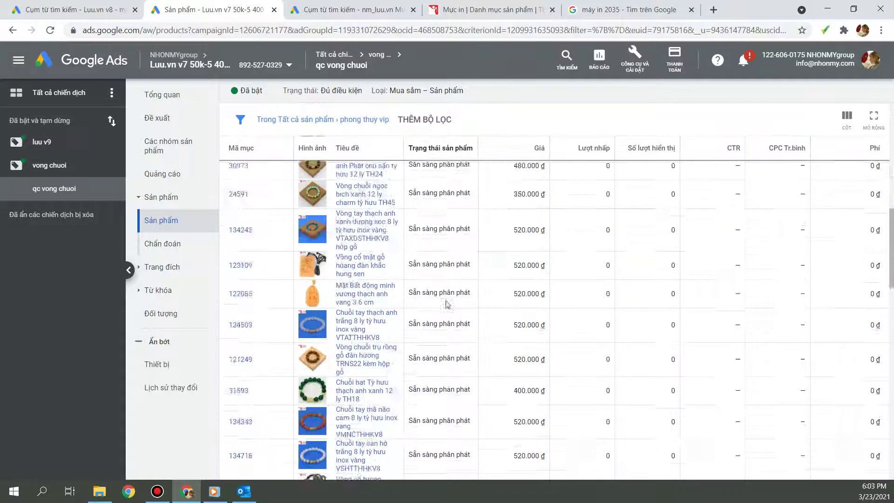
{"action": "scroll", "coordinate": [429, 358], "scroll_direction": "down", "scroll_amount": 4}
{"action": "scroll", "coordinate": [431, 354], "scroll_direction": "up", "scroll_amount": 15}
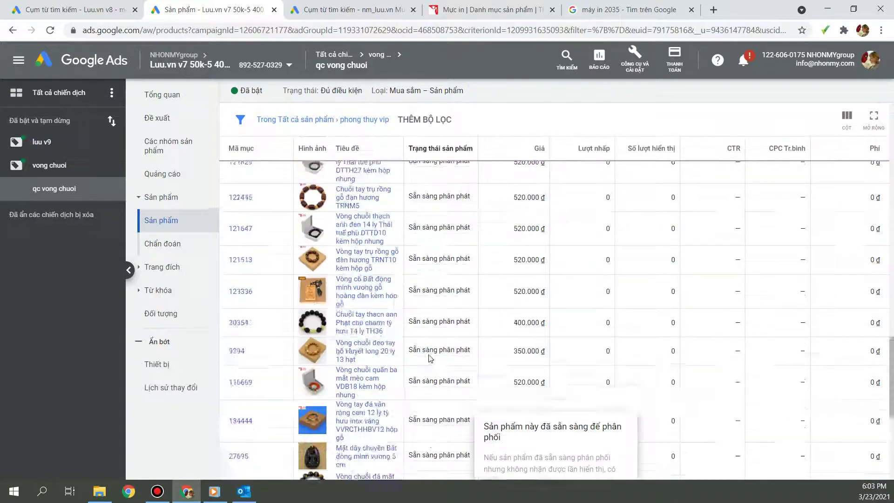
{"action": "scroll", "coordinate": [432, 353], "scroll_direction": "up", "scroll_amount": 5}
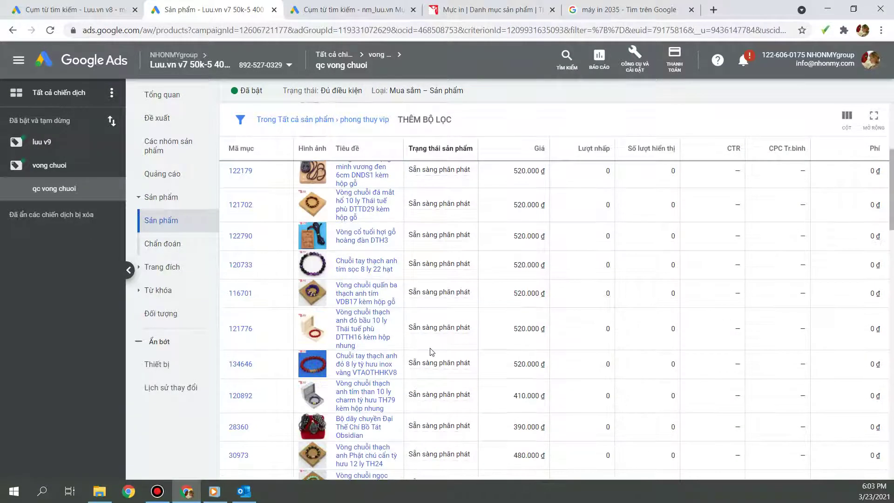
{"action": "scroll", "coordinate": [418, 328], "scroll_direction": "up", "scroll_amount": 5}
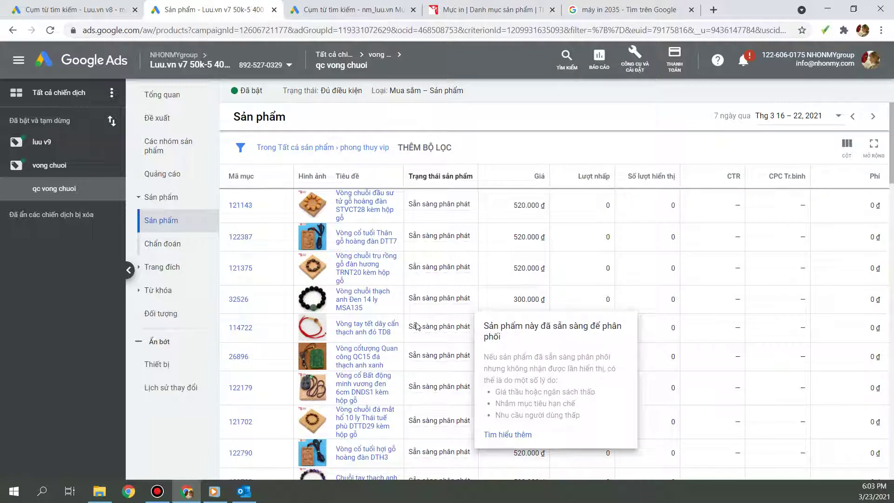
{"action": "scroll", "coordinate": [416, 328], "scroll_direction": "down", "scroll_amount": 10}
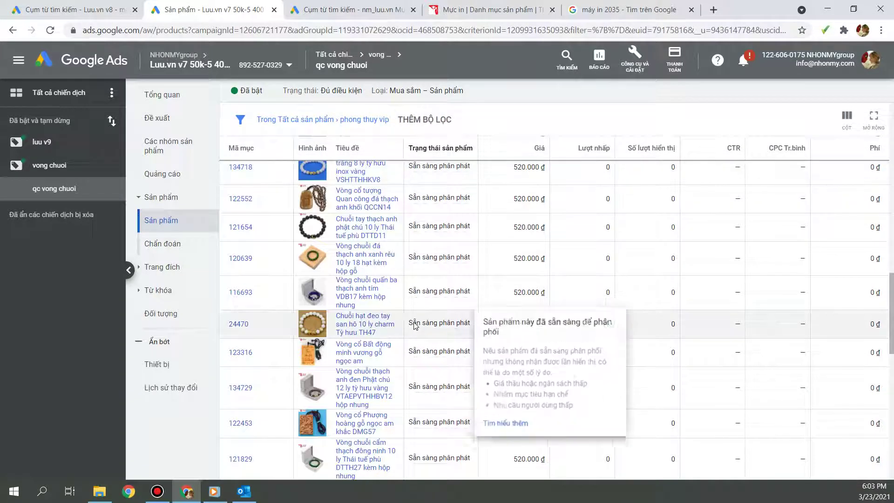
{"action": "scroll", "coordinate": [414, 328], "scroll_direction": "down", "scroll_amount": 5}
{"action": "scroll", "coordinate": [409, 346], "scroll_direction": "down", "scroll_amount": 5}
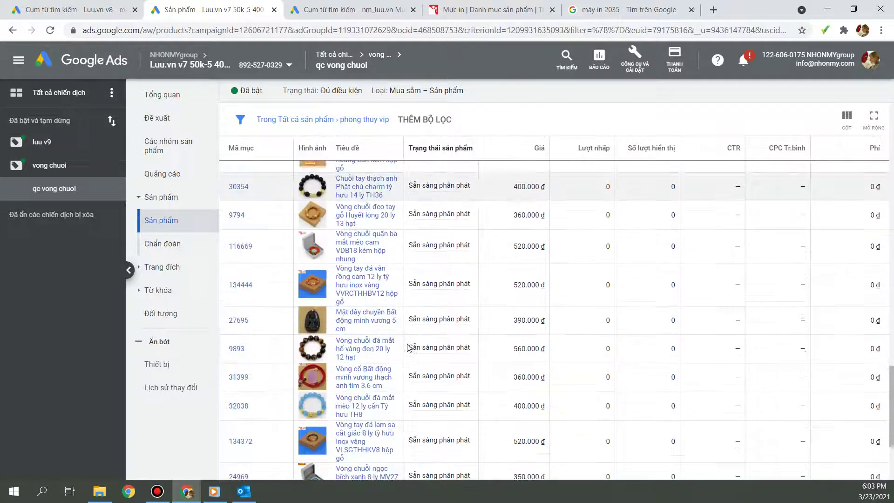
{"action": "scroll", "coordinate": [408, 347], "scroll_direction": "down", "scroll_amount": 3}
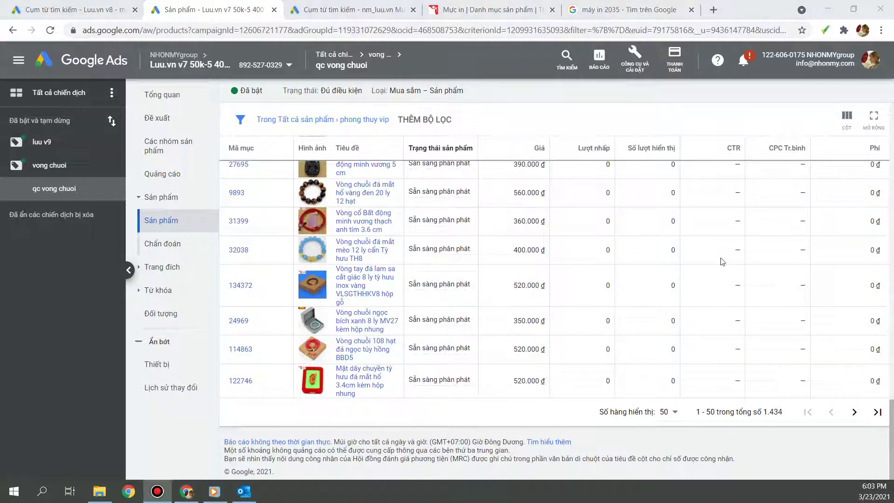
{"action": "scroll", "coordinate": [350, 362], "scroll_direction": "up", "scroll_amount": 6}
{"action": "scroll", "coordinate": [350, 363], "scroll_direction": "up", "scroll_amount": 10}
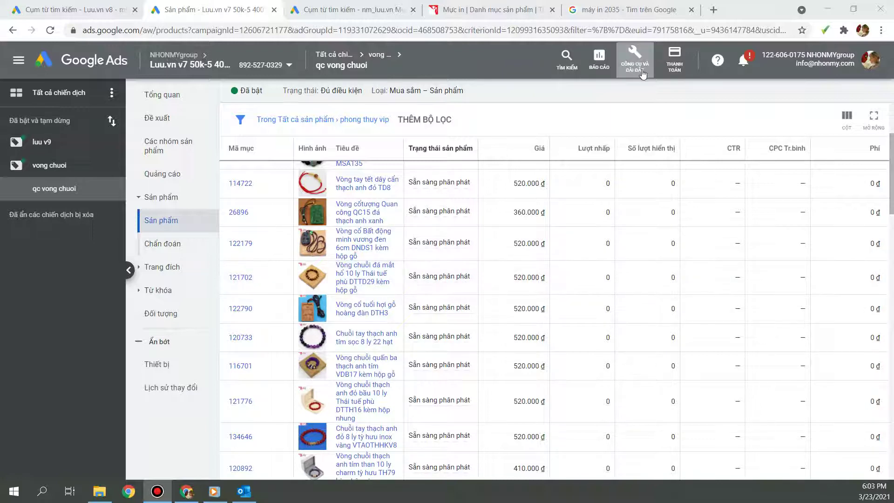
Switch to Google Merchant Center for luu.vn and open the product data feeds (Nguồn cấp dữ liệu).
{"action": "left_click", "coordinate": [643, 74]}
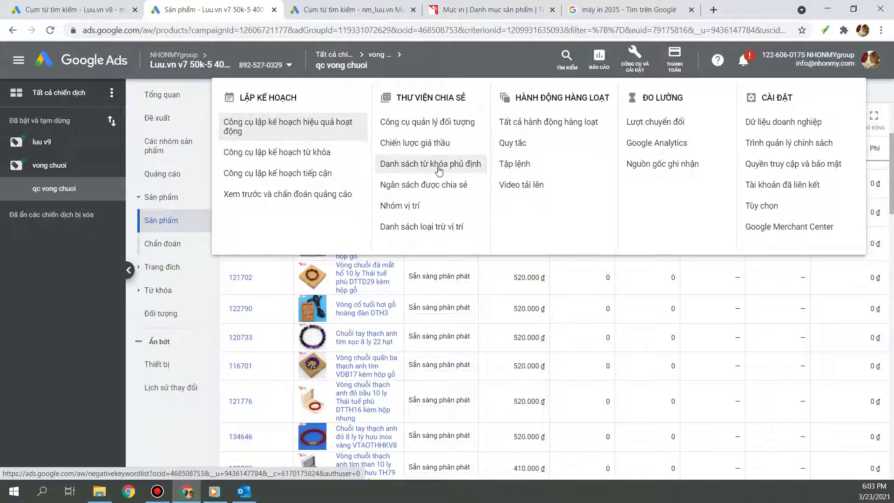
{"action": "left_click", "coordinate": [779, 237]}
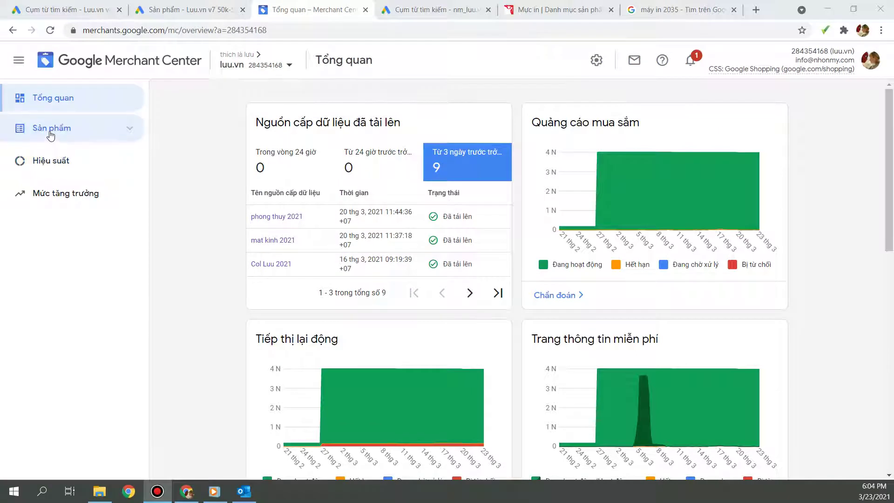
{"action": "left_click", "coordinate": [50, 134]}
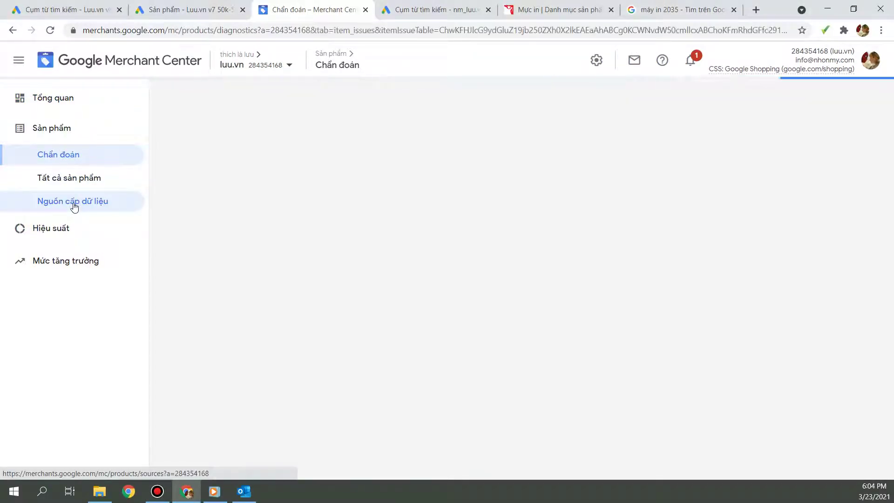
{"action": "left_click", "coordinate": [75, 208]}
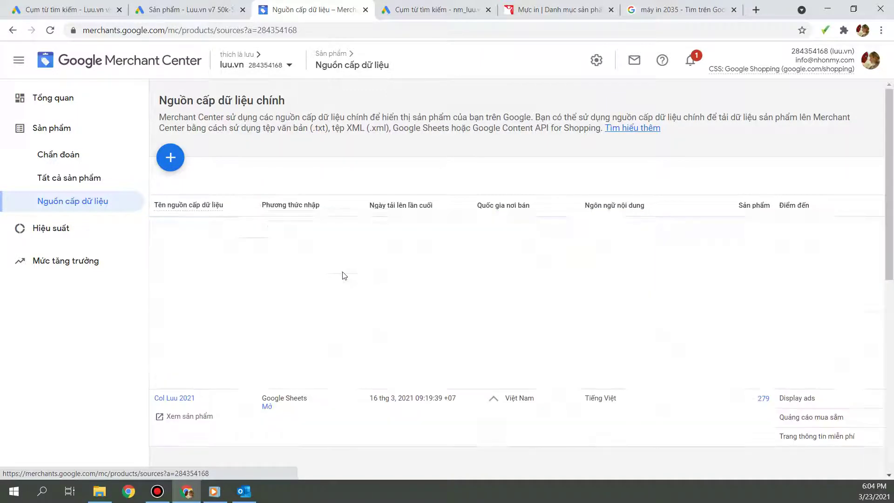
Enlarge the page to 175% at the "phong thuy 2021" feed and open its linked Google Sheets file.
{"action": "scroll", "coordinate": [229, 351], "scroll_direction": "down", "scroll_amount": 2}
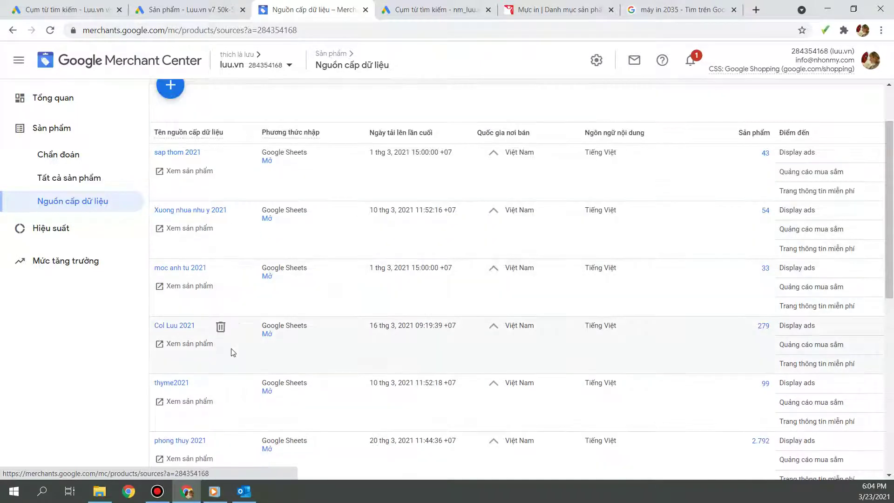
{"action": "scroll", "coordinate": [208, 436], "scroll_direction": "down", "scroll_amount": 2}
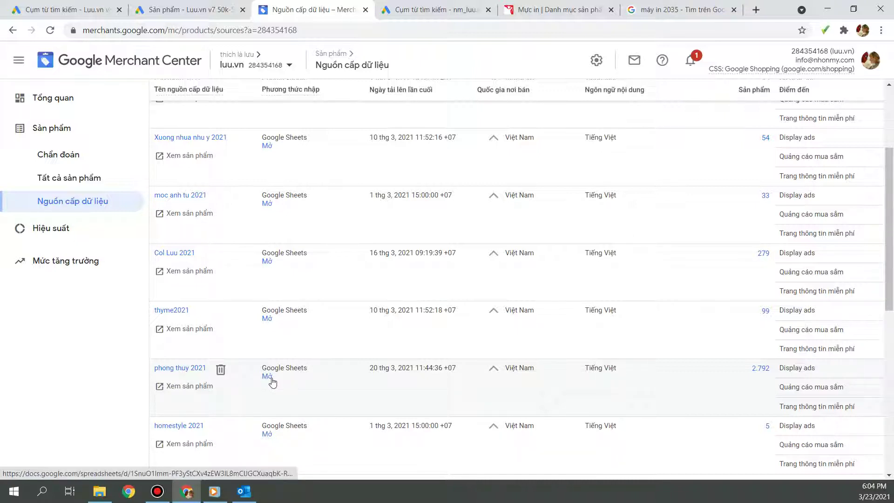
{"action": "left_click_drag", "start_coordinate": [262, 366], "coordinate": [290, 383]}
{"action": "key", "text": "ctrl+plus"}
{"action": "key", "text": "ctrl+plus"}
{"action": "key", "text": "ctrl+plus"}
{"action": "key", "text": "ctrl+plus"}
{"action": "scroll", "coordinate": [385, 362], "scroll_direction": "down", "scroll_amount": 10}
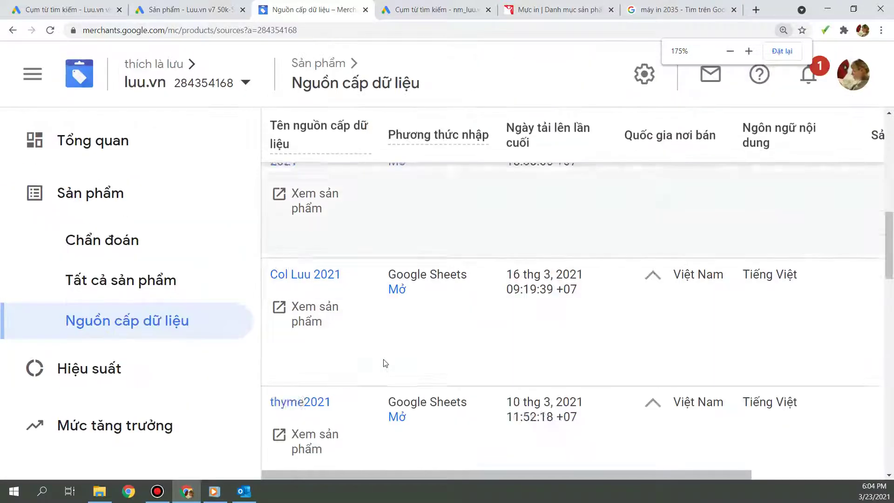
{"action": "scroll", "coordinate": [399, 351], "scroll_direction": "up", "scroll_amount": 3}
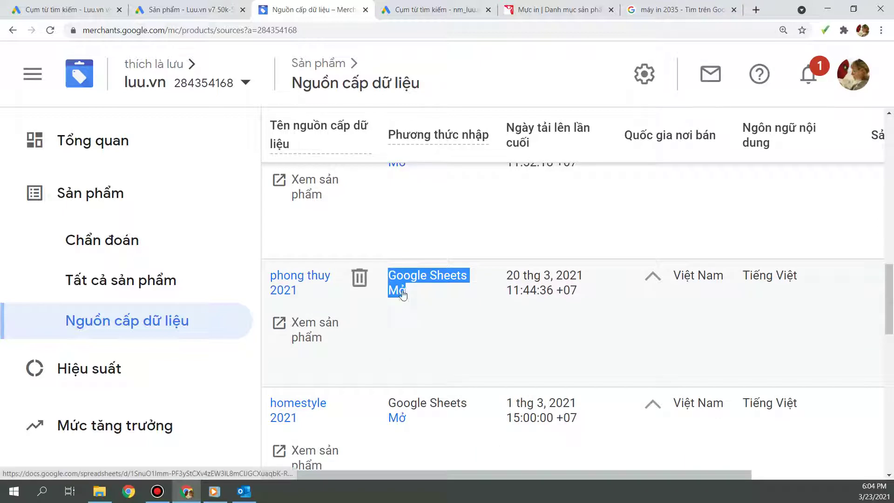
{"action": "left_click", "coordinate": [438, 310]}
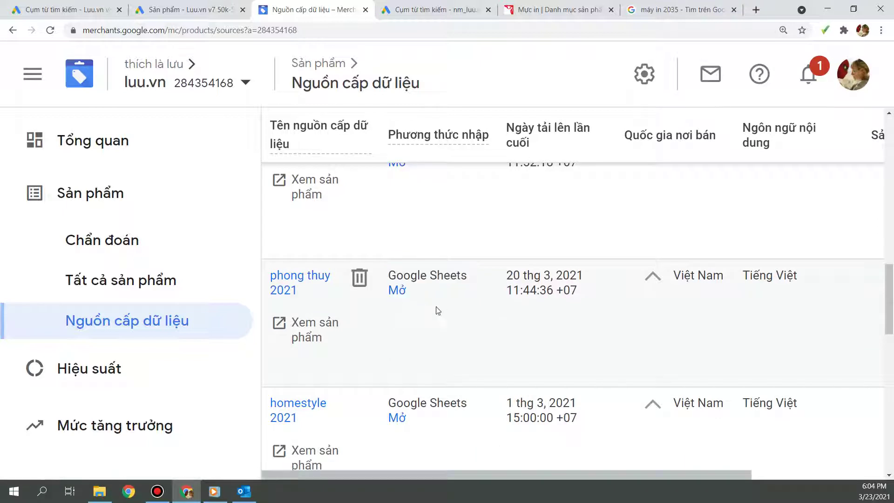
{"action": "left_click", "coordinate": [395, 293]}
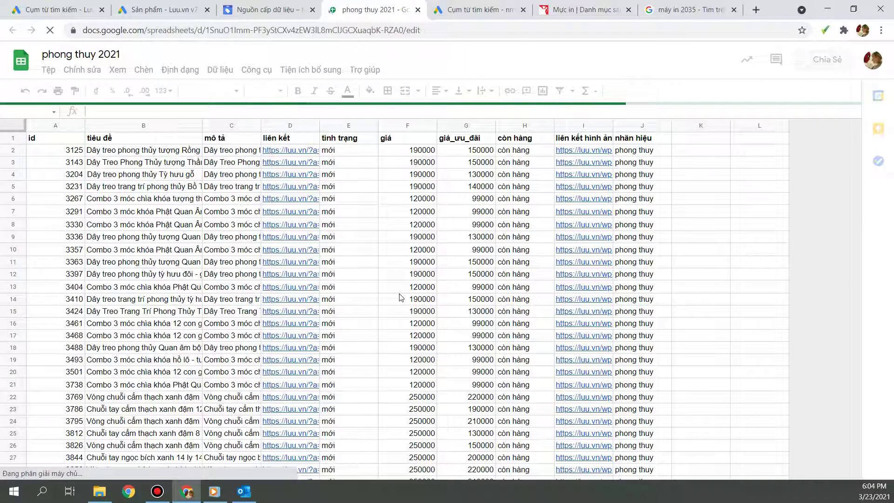
Look through the nhãn hiệu column, then create a filter over the whole sheet.
{"action": "left_click", "coordinate": [633, 140]}
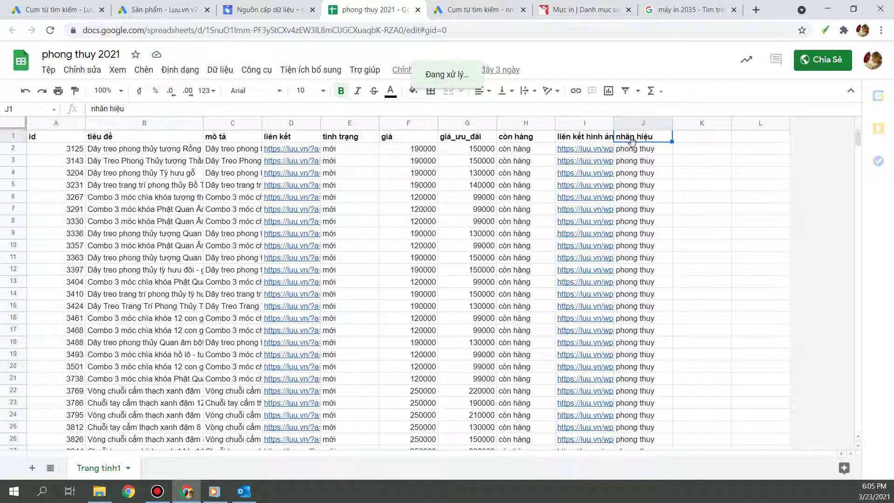
{"action": "scroll", "coordinate": [649, 247], "scroll_direction": "down", "scroll_amount": 10}
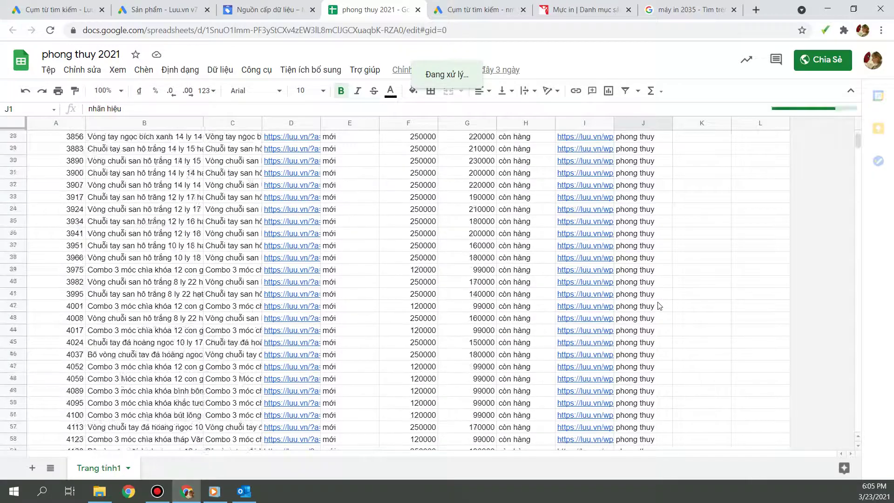
{"action": "scroll", "coordinate": [675, 244], "scroll_direction": "down", "scroll_amount": 5}
{"action": "scroll", "coordinate": [675, 243], "scroll_direction": "up", "scroll_amount": 15}
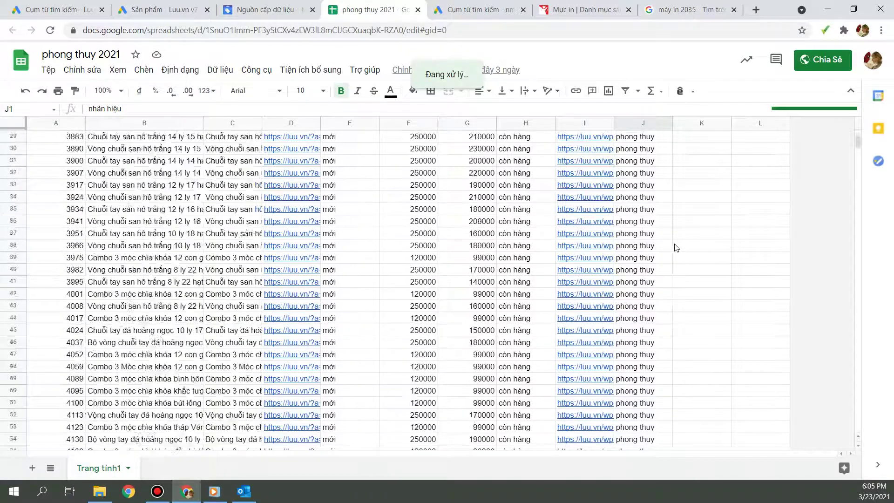
{"action": "left_click", "coordinate": [14, 123]}
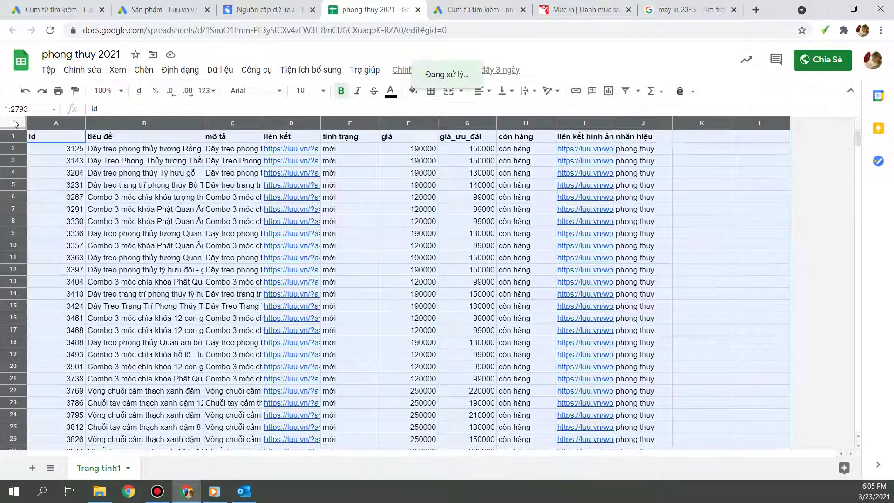
{"action": "left_click", "coordinate": [626, 92]}
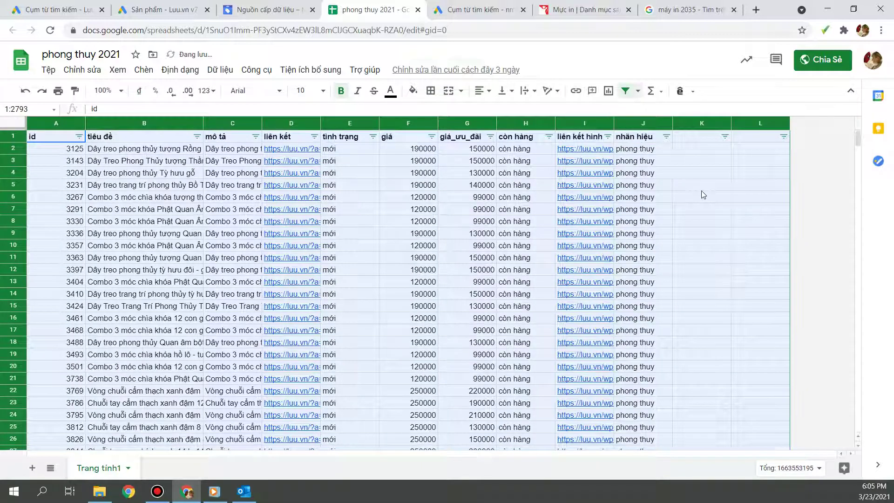
{"action": "left_click", "coordinate": [702, 189]}
Filter the nhãn hiệu column to show only the value "phong thuy VIP".
{"action": "left_click", "coordinate": [666, 137]}
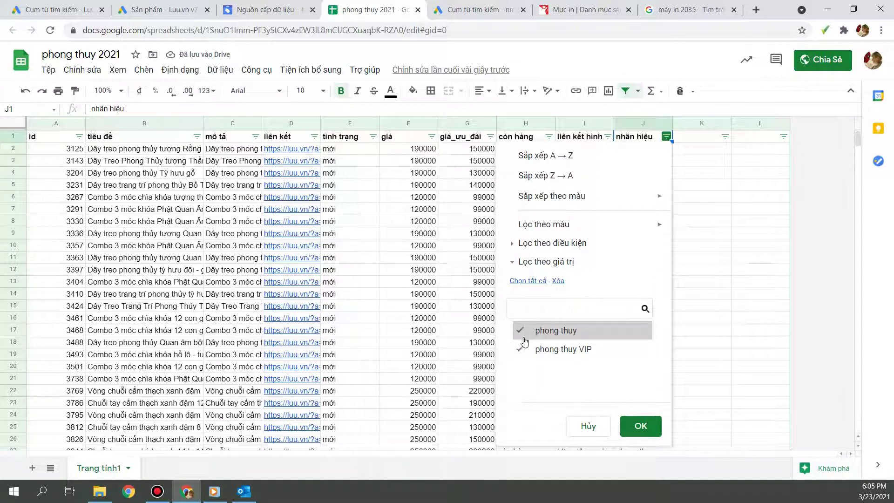
{"action": "left_click", "coordinate": [536, 330]}
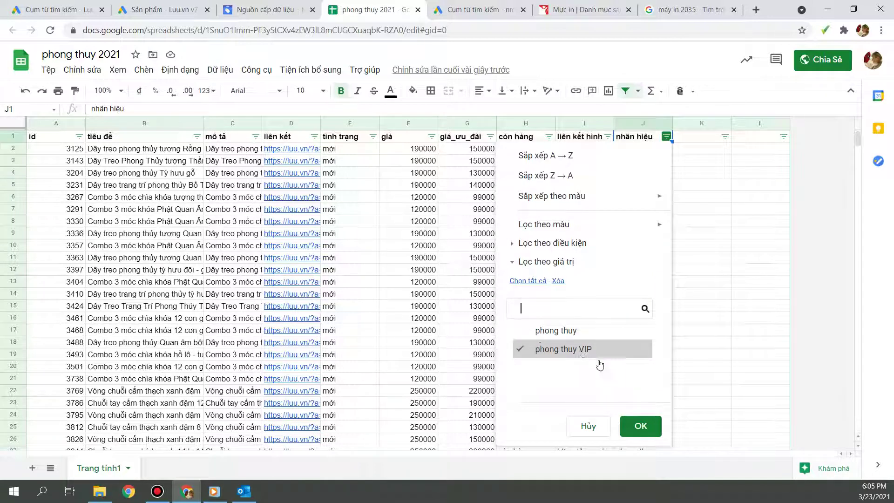
{"action": "left_click", "coordinate": [639, 431]}
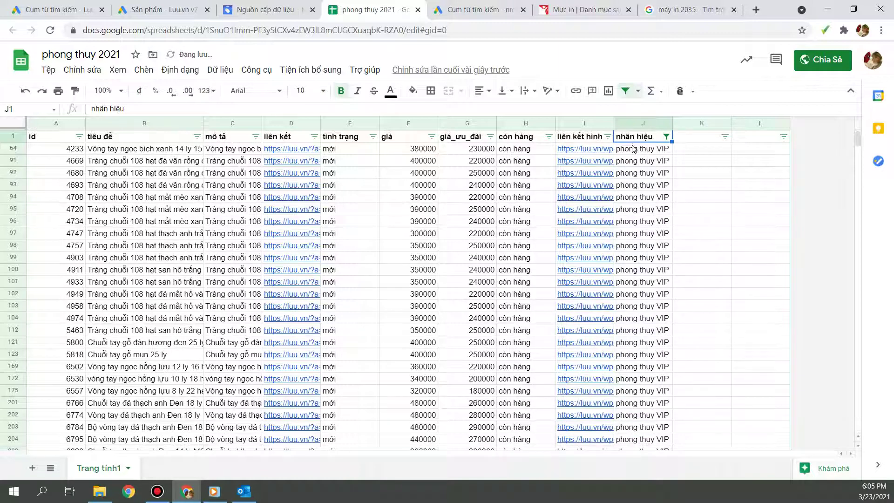
{"action": "left_click", "coordinate": [630, 186]}
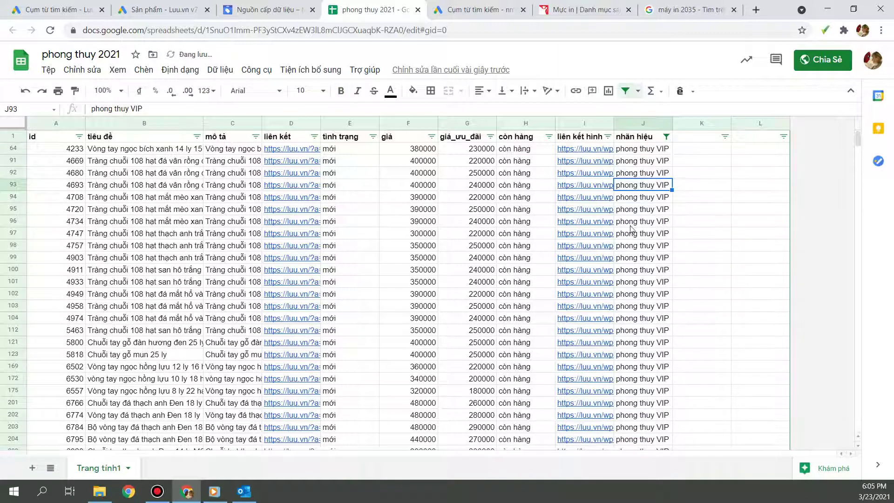
Change the nhãn hiệu filter to show only the value "phong thuy".
{"action": "left_click", "coordinate": [666, 137]}
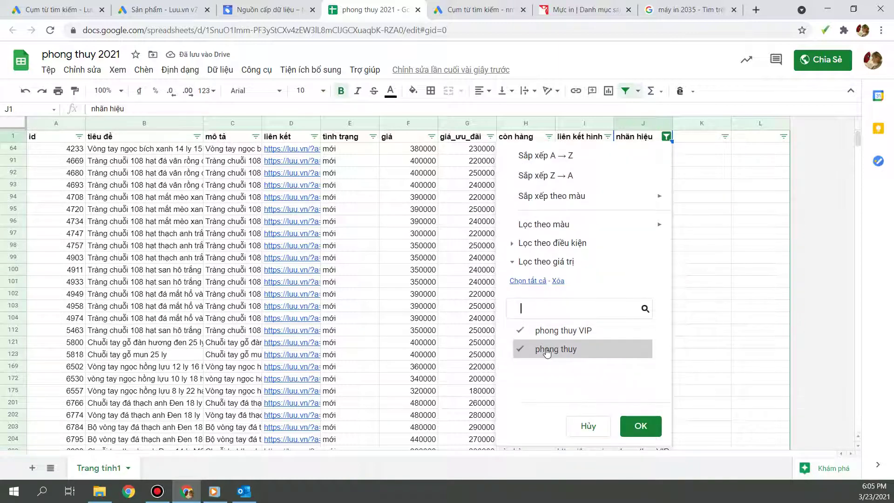
{"action": "left_click", "coordinate": [559, 331]}
{"action": "left_click", "coordinate": [640, 425]}
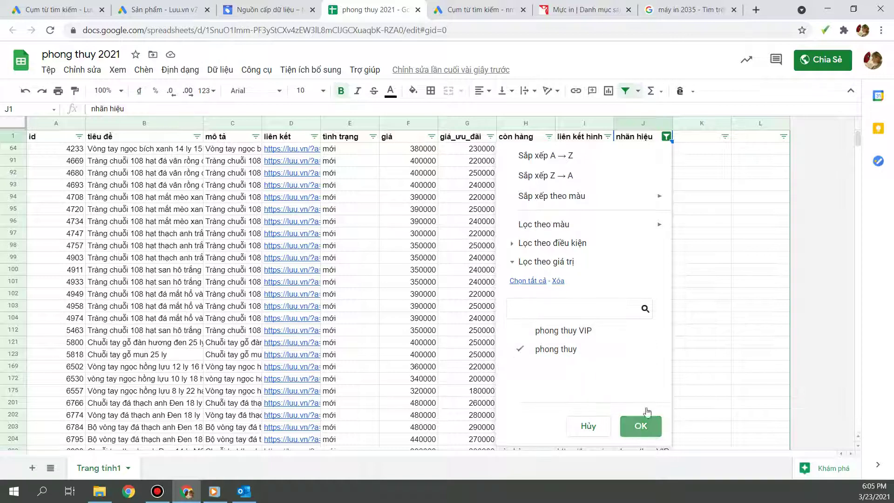
Reset the nhãn hiệu filter by selecting all its values again.
{"action": "left_click", "coordinate": [666, 137]}
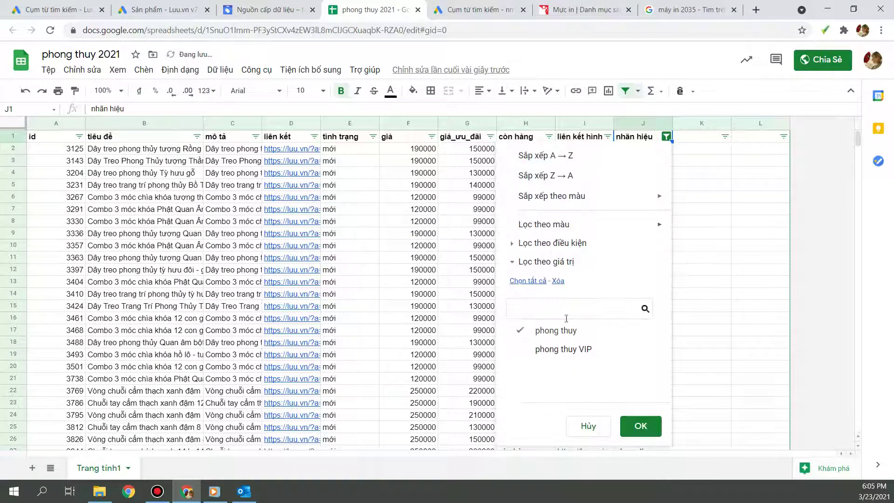
{"action": "left_click", "coordinate": [526, 281]}
{"action": "left_click", "coordinate": [641, 425]}
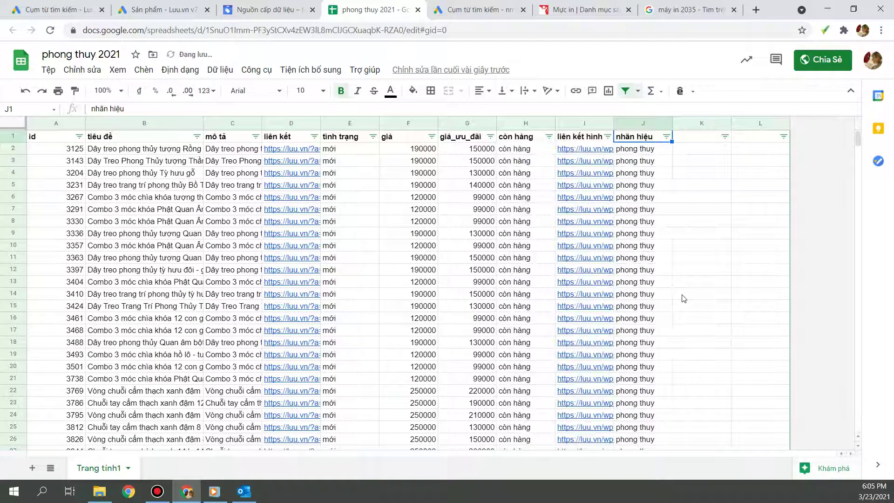
Find a product row marked "phong thuy VIP" in the nhãn hiệu column and select that brand cell.
{"action": "scroll", "coordinate": [657, 261], "scroll_direction": "down", "scroll_amount": 15}
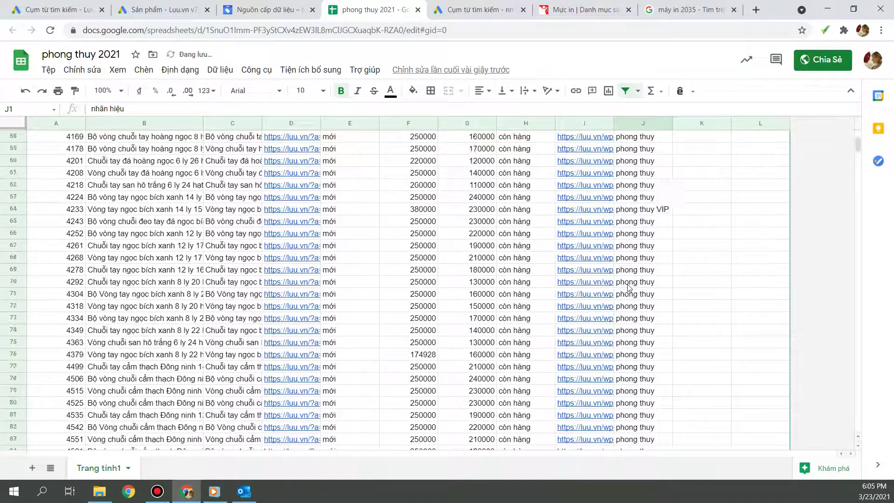
{"action": "left_click_drag", "start_coordinate": [607, 236], "coordinate": [683, 279]}
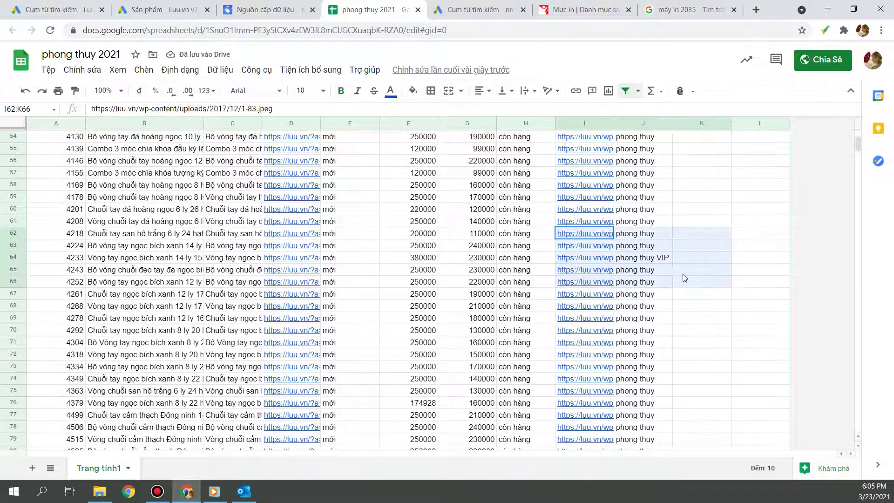
{"action": "left_click", "coordinate": [725, 215]}
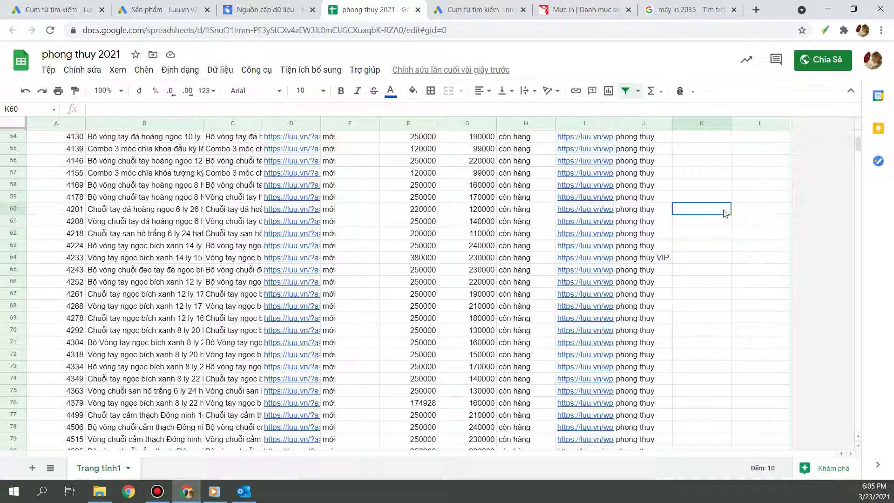
{"action": "left_click", "coordinate": [645, 262]}
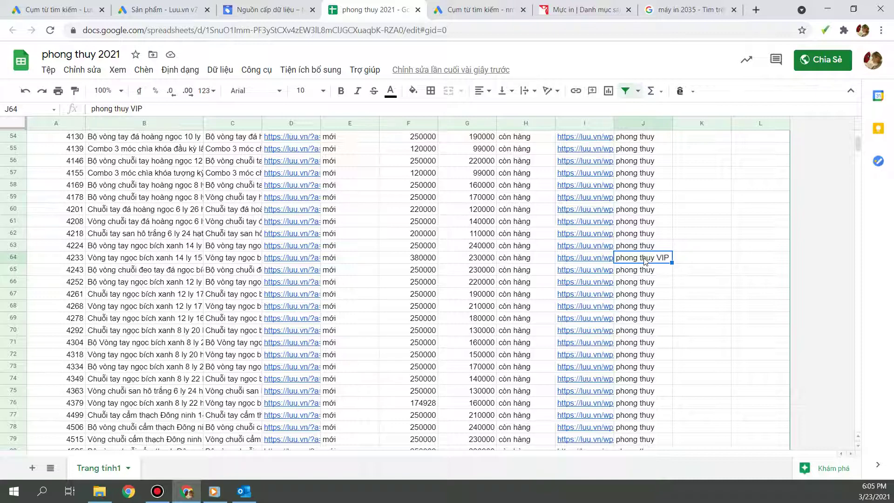
View the product groups of qc vong chuoi, highlight "phong thuy vip", and compare it with the phong thuy 2021 sheet's column headers.
{"action": "left_click", "coordinate": [150, 12]}
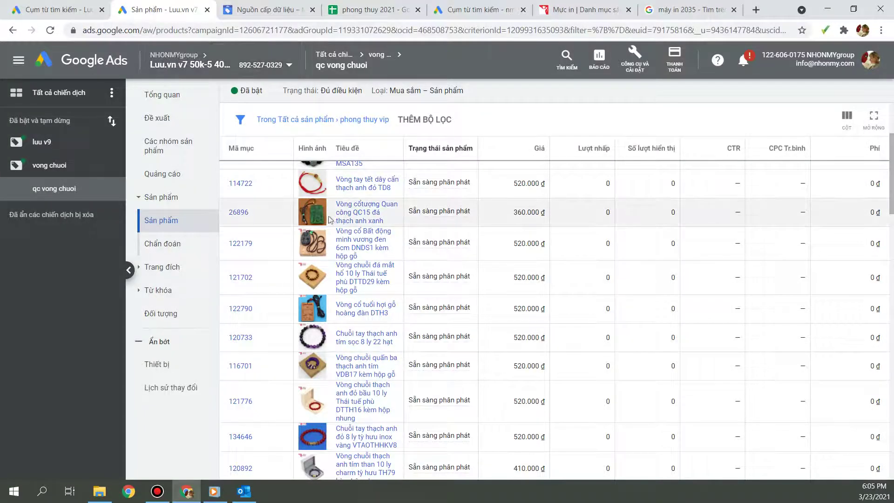
{"action": "left_click", "coordinate": [173, 198]}
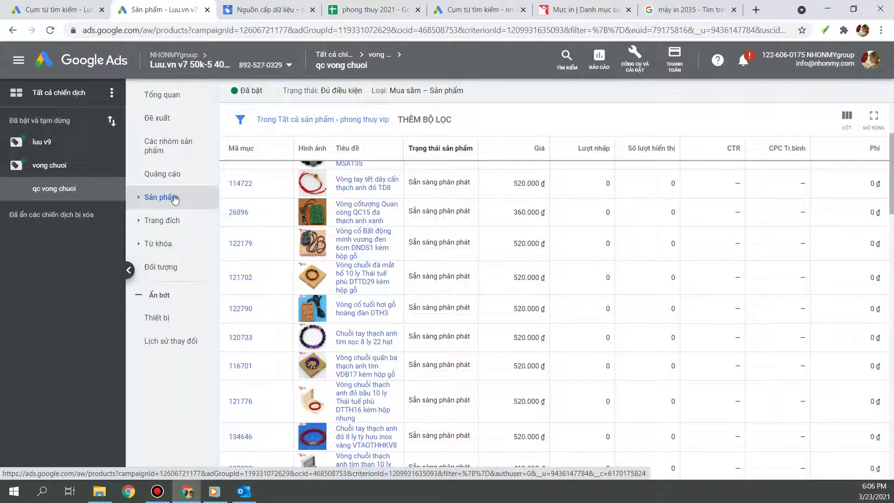
{"action": "left_click", "coordinate": [173, 175]}
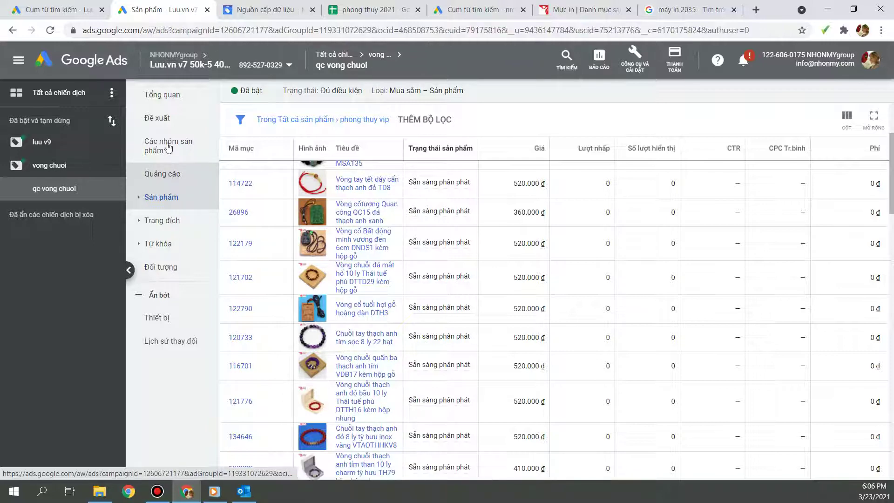
{"action": "left_click", "coordinate": [169, 144]}
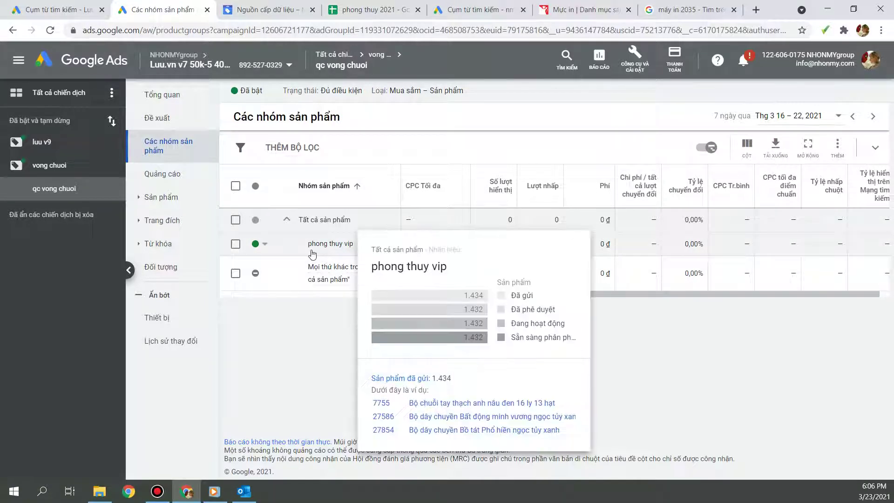
{"action": "key", "text": "ctrl+plus"}
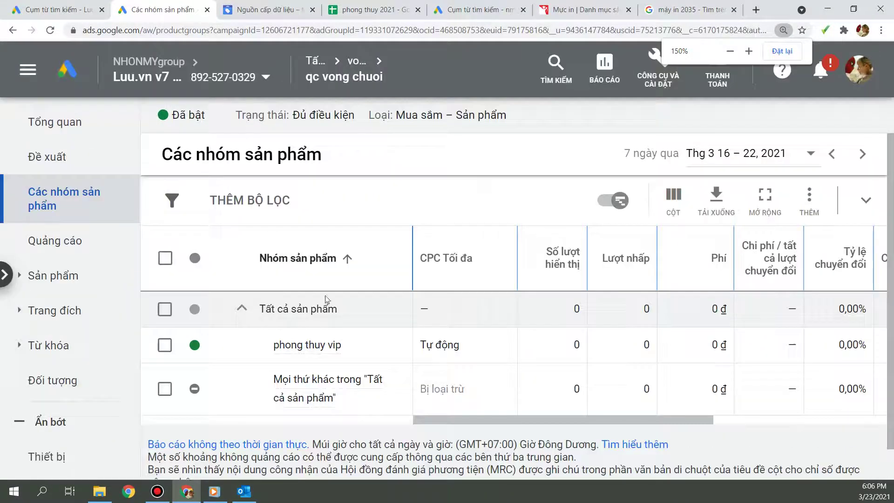
{"action": "double_click", "coordinate": [334, 345]}
{"action": "left_click_drag", "start_coordinate": [340, 347], "coordinate": [249, 356]}
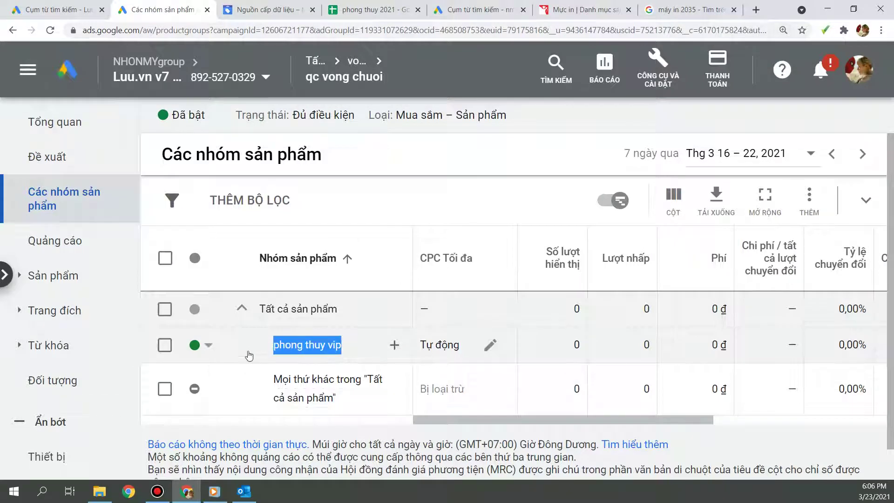
{"action": "left_click", "coordinate": [370, 9]}
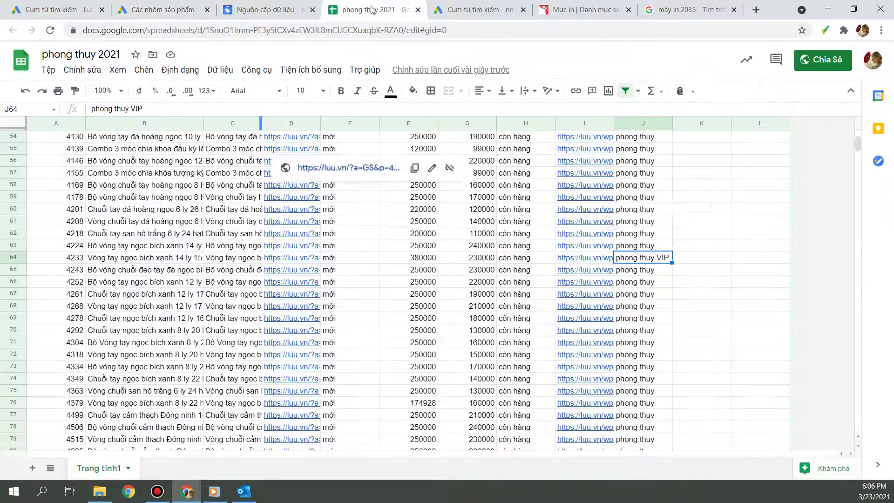
{"action": "scroll", "coordinate": [658, 235], "scroll_direction": "up", "scroll_amount": 13}
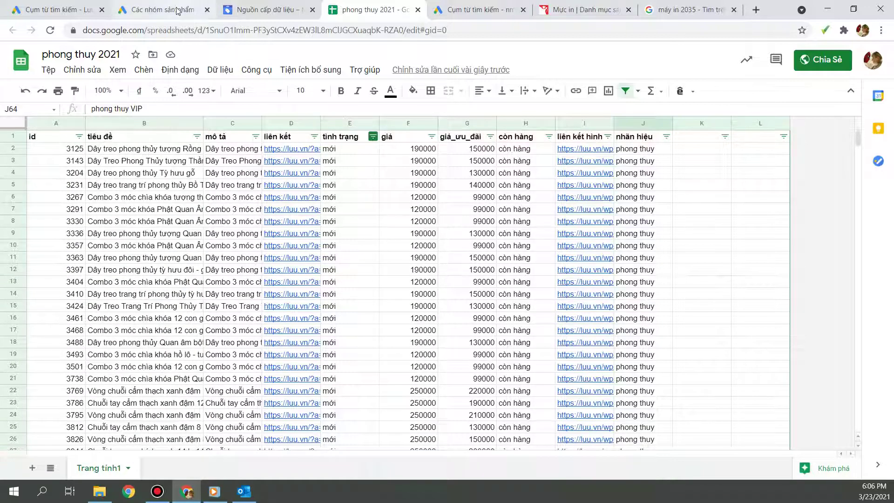
Look through the primary feeds list in Merchant Center, from sap thom 2021 down to mucin 2021.
{"action": "left_click", "coordinate": [268, 9]}
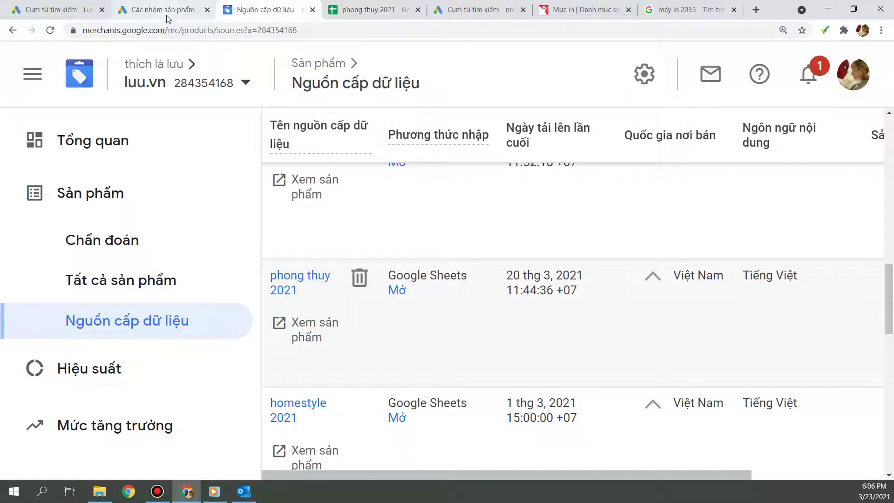
{"action": "key", "text": "ctrl+0"}
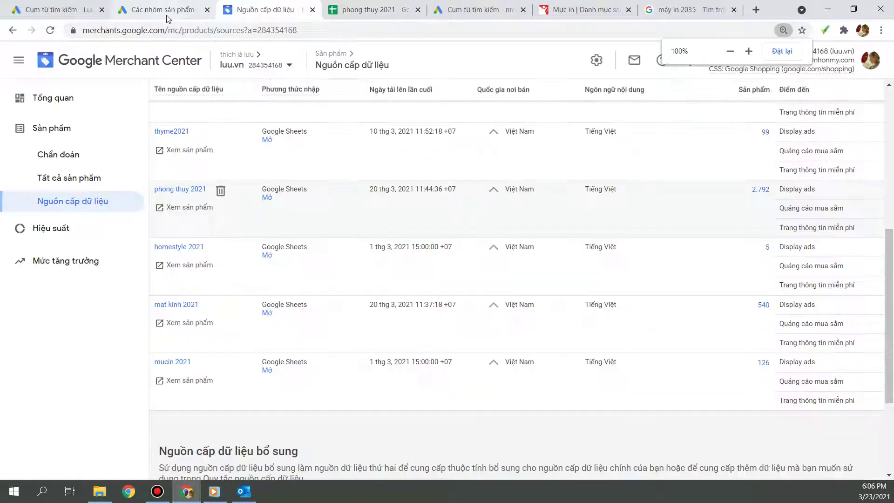
{"action": "scroll", "coordinate": [226, 196], "scroll_direction": "up", "scroll_amount": 7}
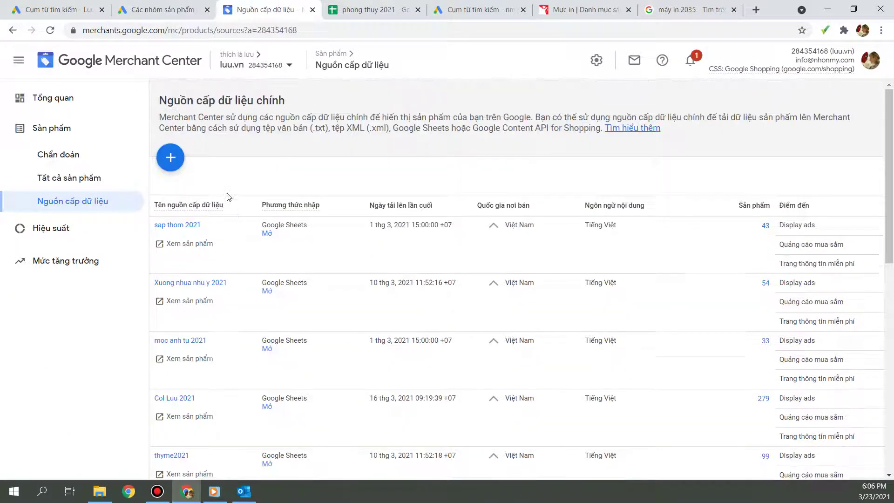
{"action": "scroll", "coordinate": [239, 345], "scroll_direction": "down", "scroll_amount": 3}
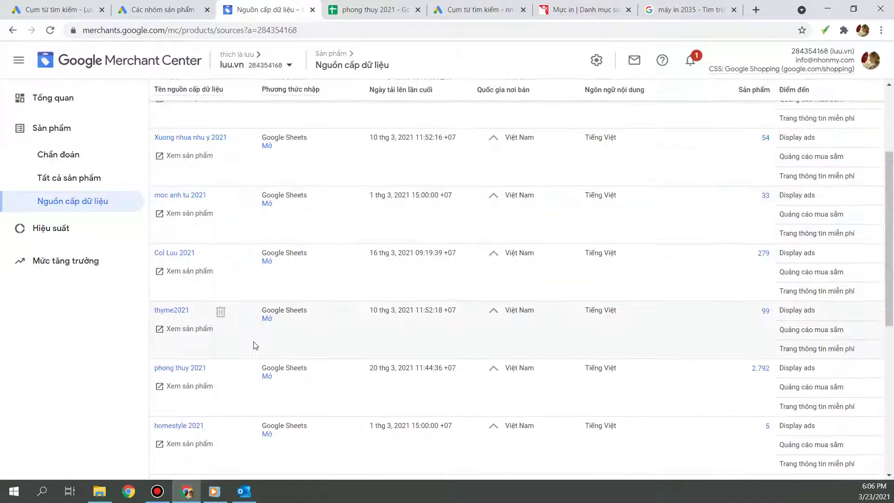
{"action": "scroll", "coordinate": [221, 356], "scroll_direction": "up", "scroll_amount": 3}
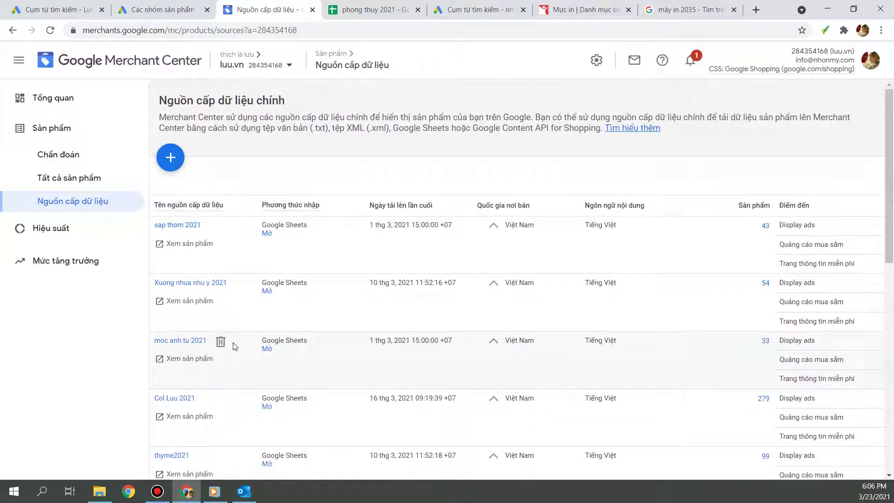
{"action": "scroll", "coordinate": [228, 370], "scroll_direction": "down", "scroll_amount": 6}
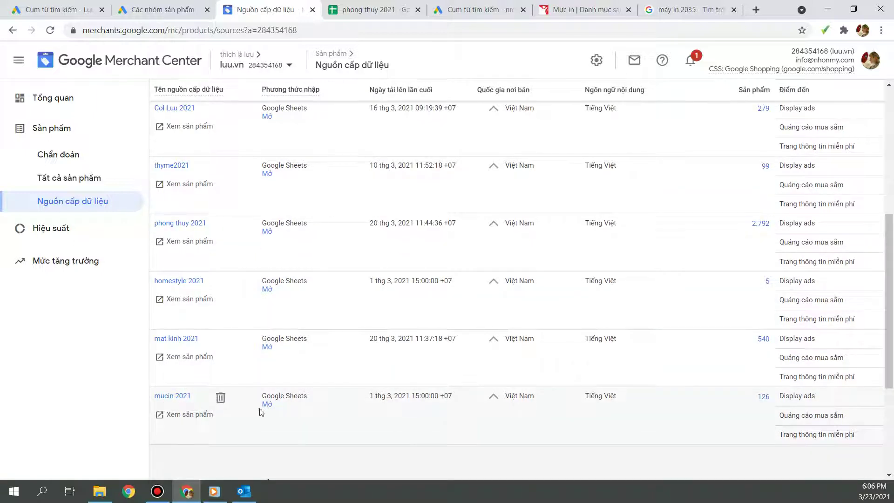
Open the mucin 2021 feed's Google Sheet and examine the "Mực in" values under the nhãn hiệu header.
{"action": "left_click", "coordinate": [268, 405]}
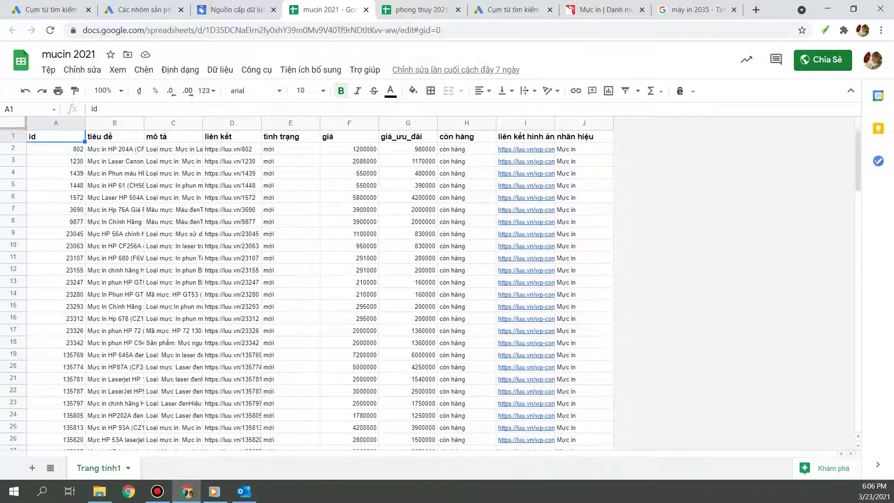
{"action": "left_click", "coordinate": [593, 356]}
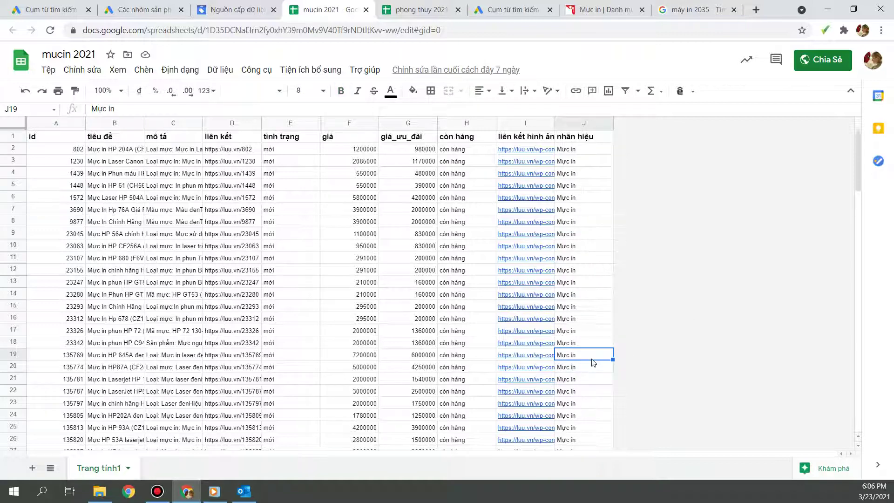
{"action": "key", "text": "ctrl+plus"}
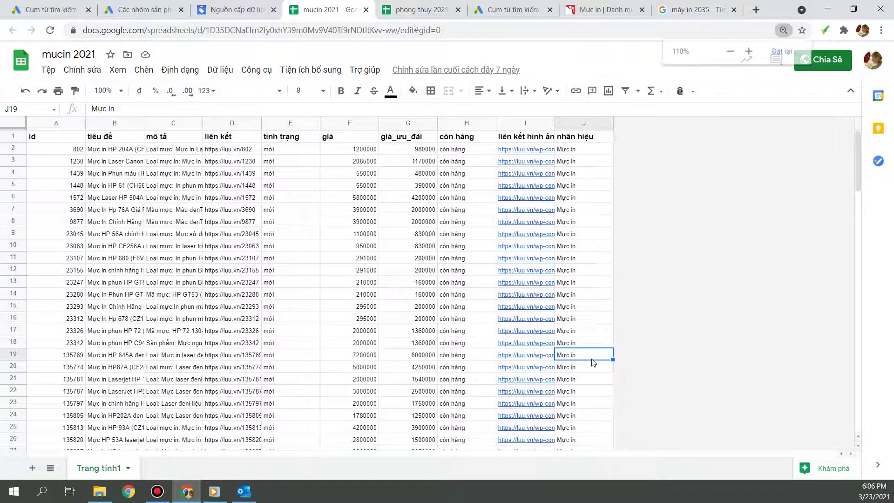
{"action": "key", "text": "ctrl+plus"}
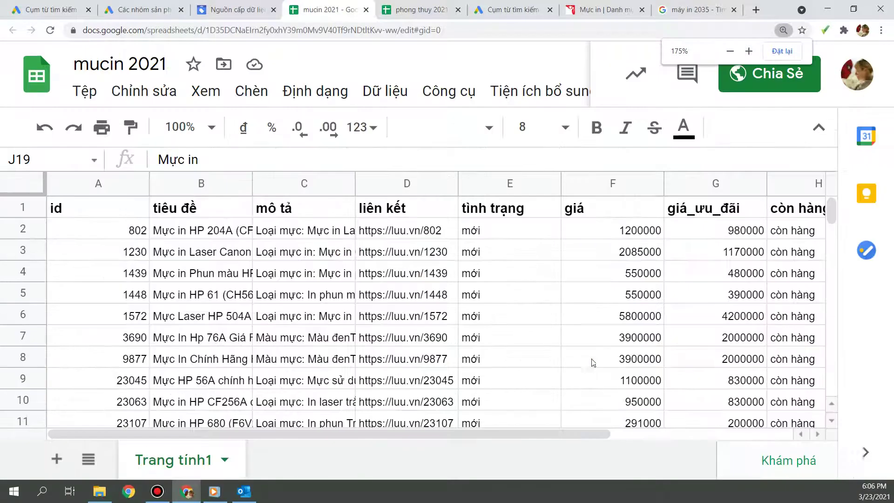
{"action": "left_click", "coordinate": [757, 436]}
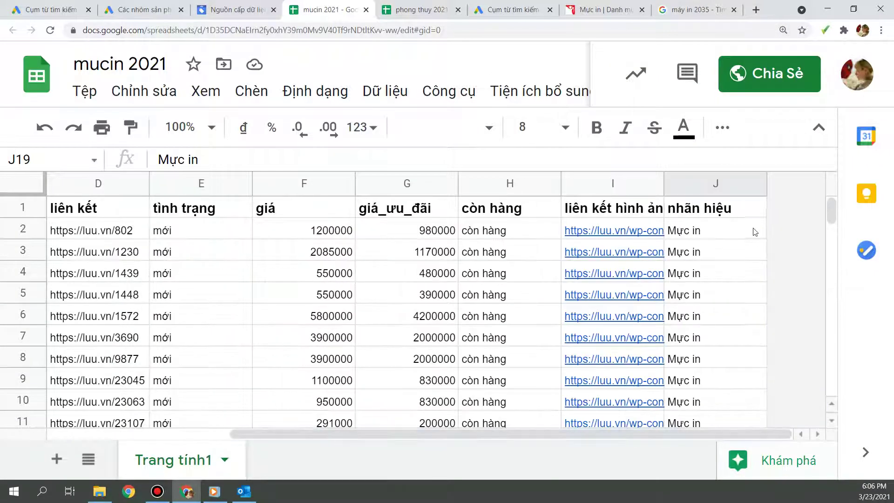
{"action": "left_click_drag", "start_coordinate": [686, 214], "coordinate": [683, 254]}
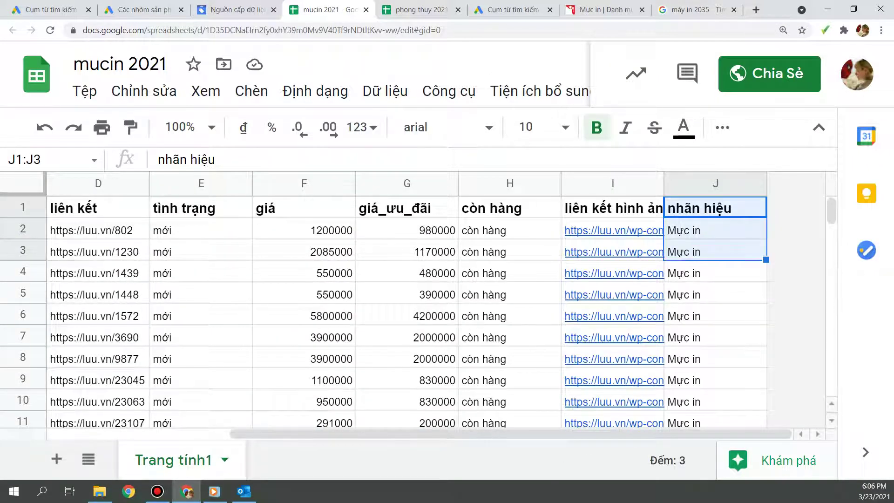
Open the brand subdivision of all products for campaign Muc in HCM v3 in Google Ads and review the listed brands.
{"action": "left_click", "coordinate": [513, 9]}
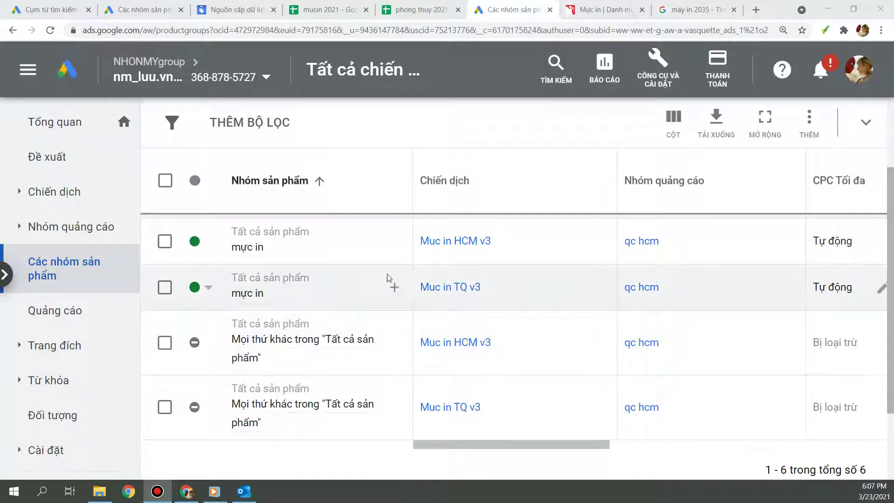
{"action": "scroll", "coordinate": [409, 247], "scroll_direction": "up", "scroll_amount": 2}
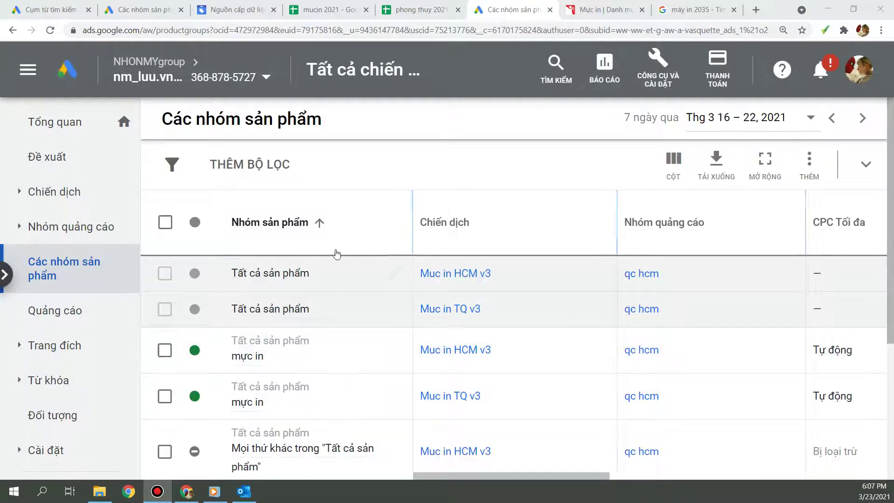
{"action": "left_click", "coordinate": [393, 274]}
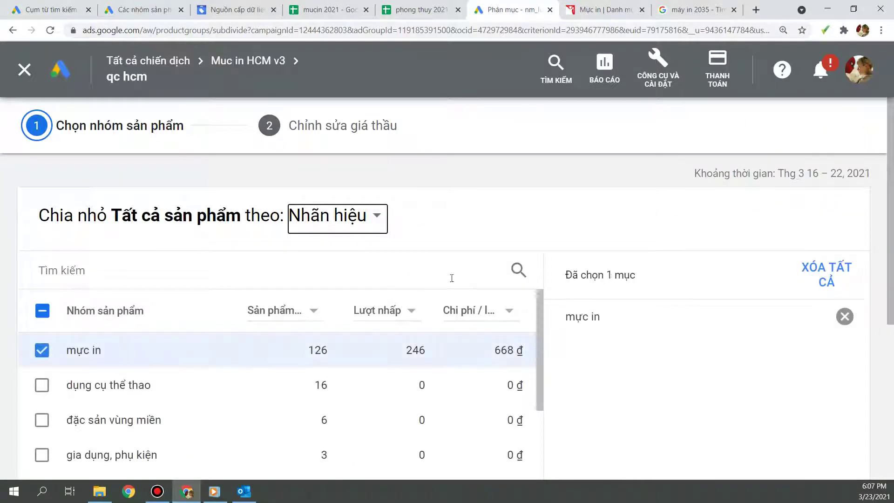
{"action": "scroll", "coordinate": [387, 284], "scroll_direction": "down", "scroll_amount": 5}
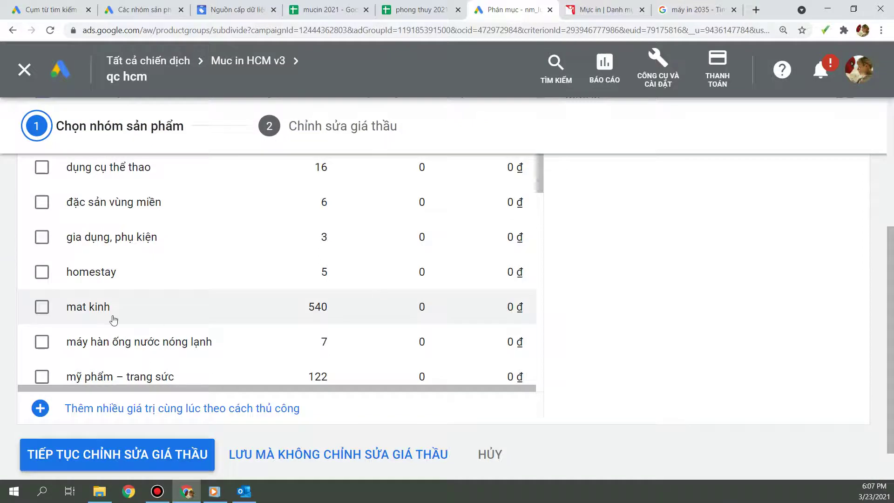
{"action": "scroll", "coordinate": [112, 319], "scroll_direction": "up", "scroll_amount": 5}
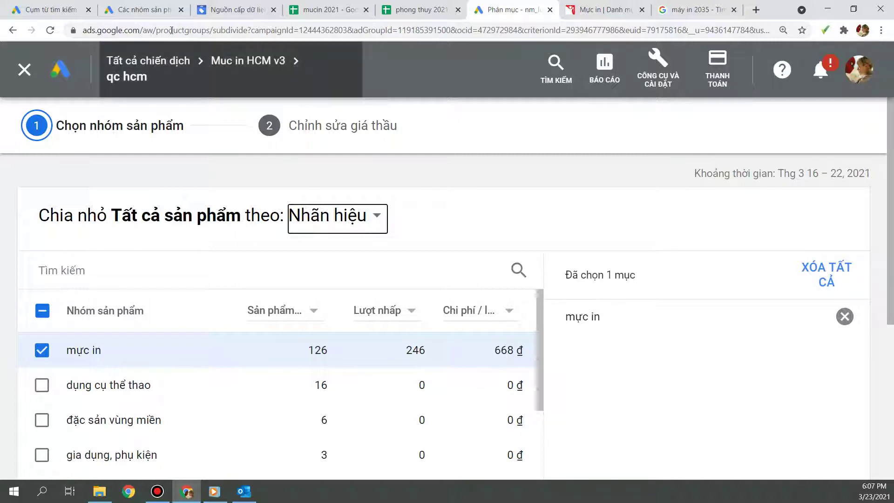
Revisit the qc vong chuoi product groups, then switch to the YouTube window with the Google Shopping tutorial playlist.
{"action": "left_click", "coordinate": [154, 12]}
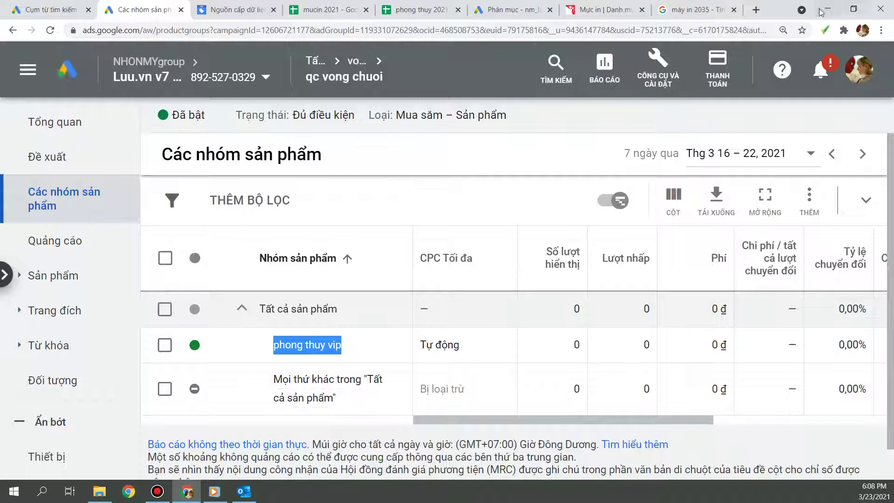
{"action": "key", "text": "alt+Tab"}
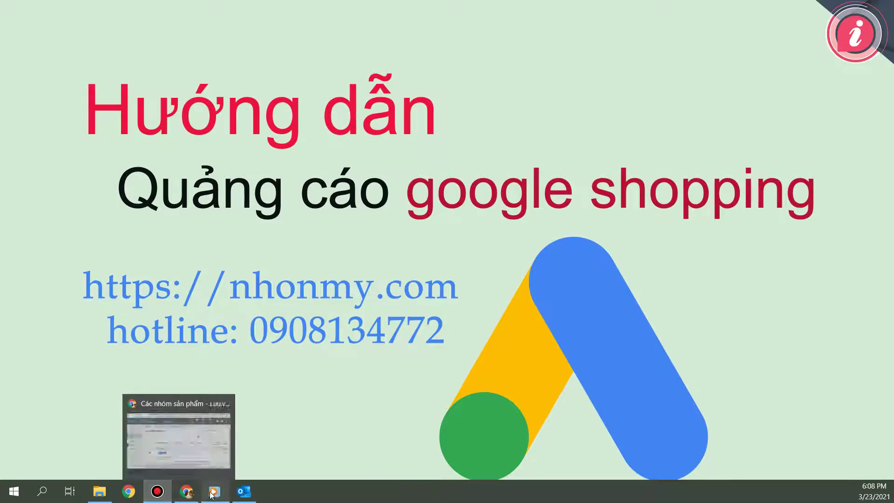
{"action": "left_click", "coordinate": [186, 492]}
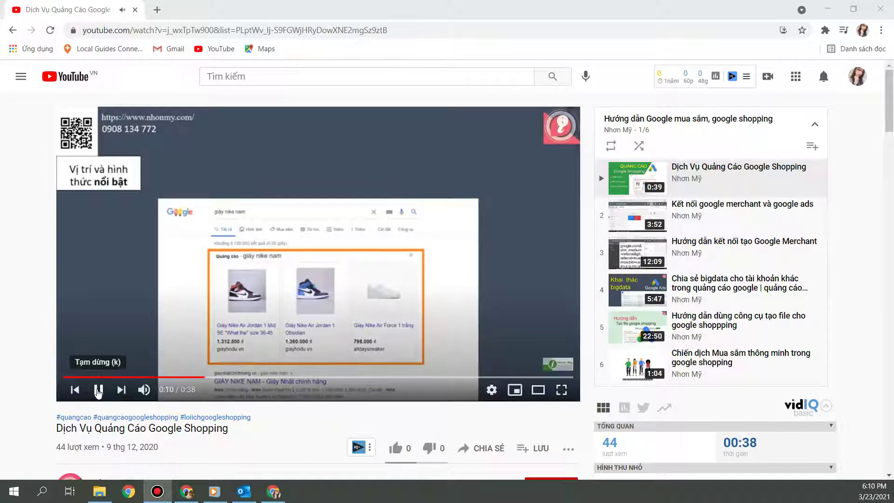
Pause the video "Dịch Vụ Quảng Cáo Google Shopping", view its channel page, and return to the playlist.
{"action": "left_click", "coordinate": [99, 390]}
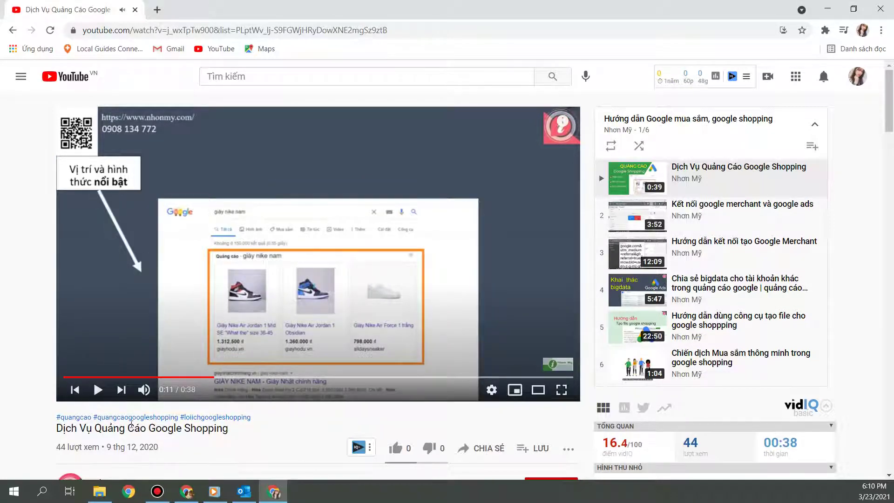
{"action": "scroll", "coordinate": [122, 400], "scroll_direction": "down", "scroll_amount": 1}
{"action": "left_click", "coordinate": [117, 429]}
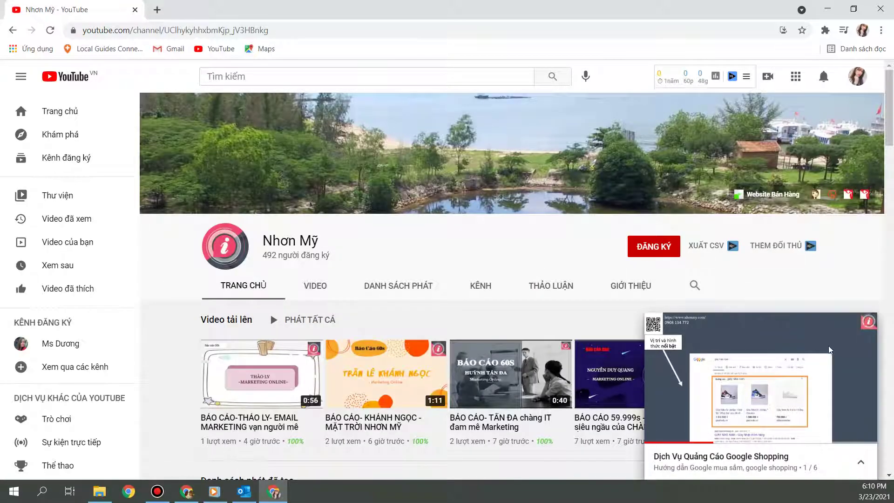
{"action": "left_click", "coordinate": [717, 459]}
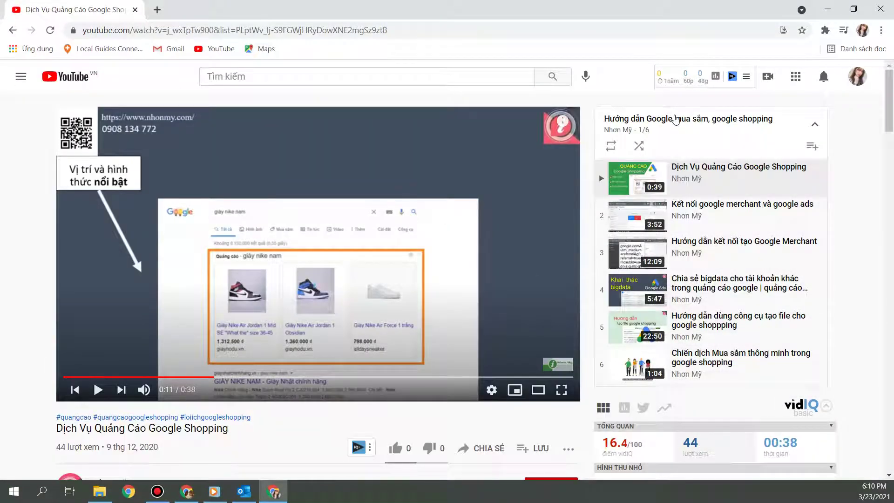
Play the playlist "Hướng dẫn Google mua sắm, google shopping" from its first video and collapse the vidIQ statistics.
{"action": "left_click", "coordinate": [675, 120]}
{"action": "left_click", "coordinate": [250, 193]}
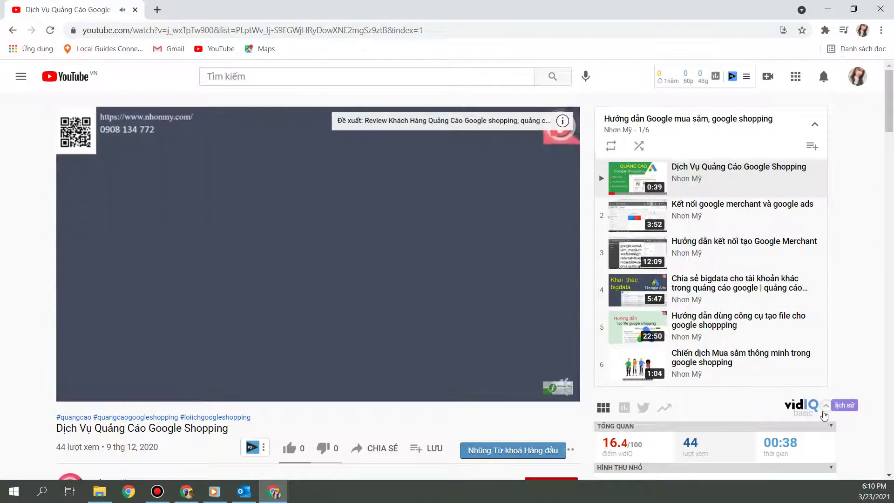
{"action": "left_click", "coordinate": [824, 412]}
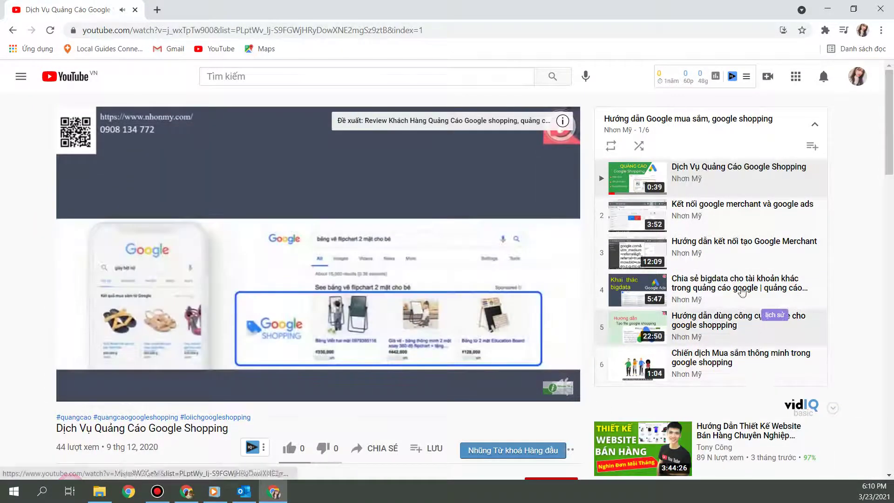
{"action": "scroll", "coordinate": [559, 396], "scroll_direction": "down", "scroll_amount": 2}
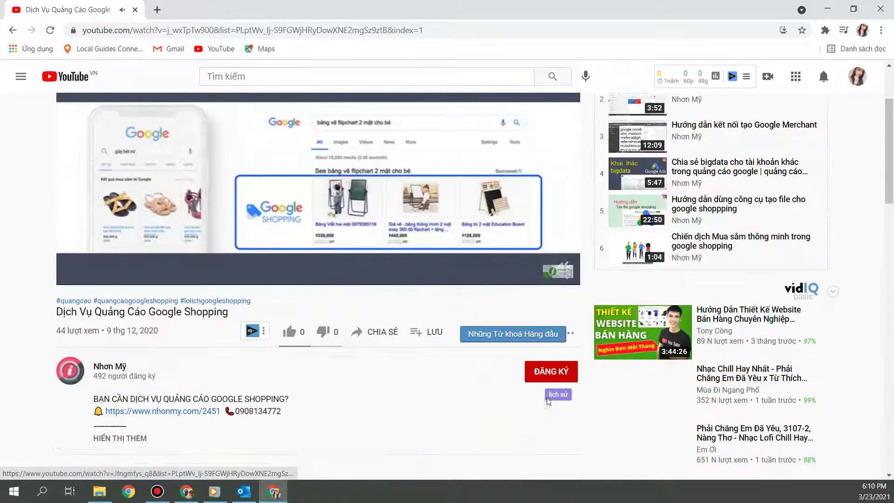
Subscribe to the video's channel and set its notifications to "Tất cả".
{"action": "left_click", "coordinate": [569, 372]}
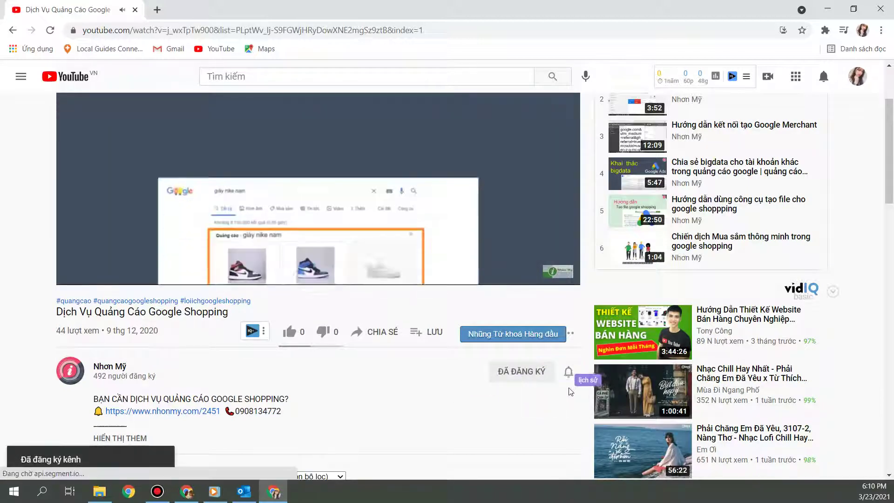
{"action": "left_click", "coordinate": [569, 372]}
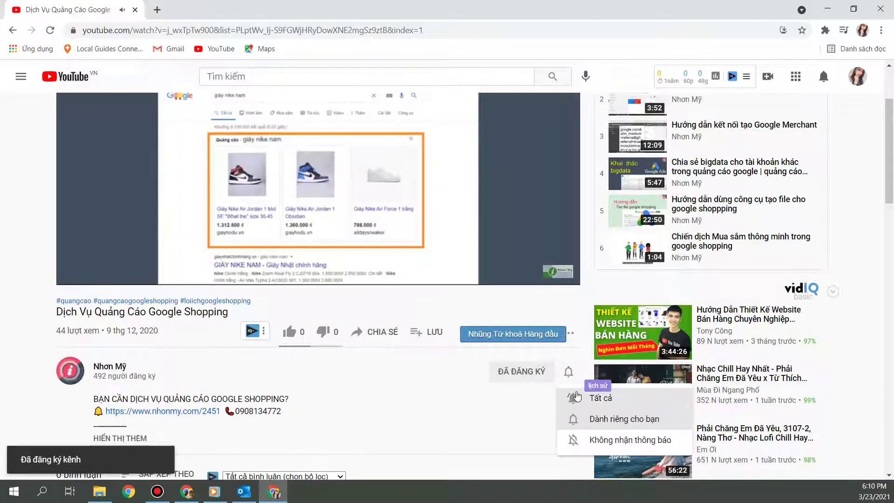
{"action": "left_click", "coordinate": [580, 421]}
{"action": "left_click", "coordinate": [569, 373]}
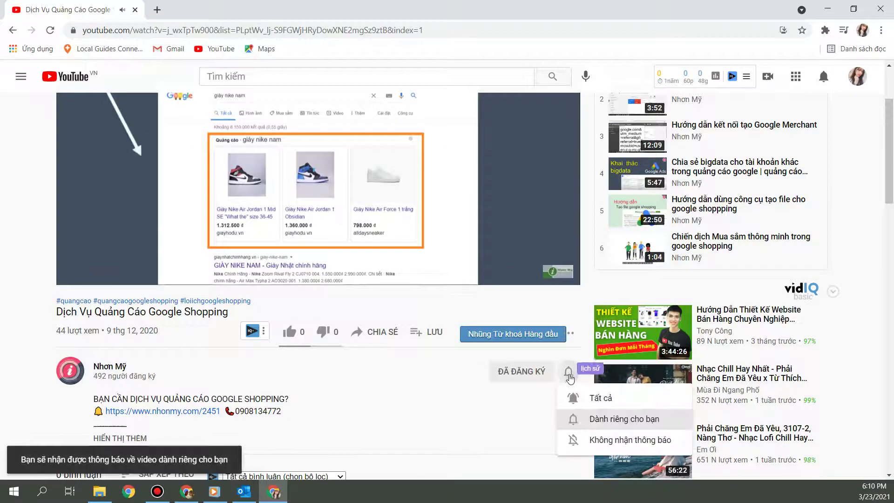
{"action": "left_click", "coordinate": [583, 398]}
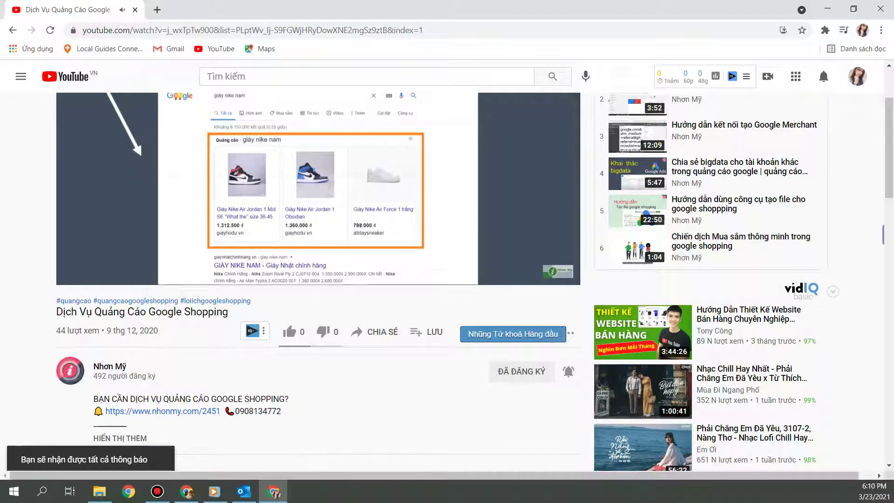
Pause the video "Dịch Vụ Quảng Cáo Google Shopping" and minimize the open windows to show the desktop.
{"action": "left_click", "coordinate": [99, 273]}
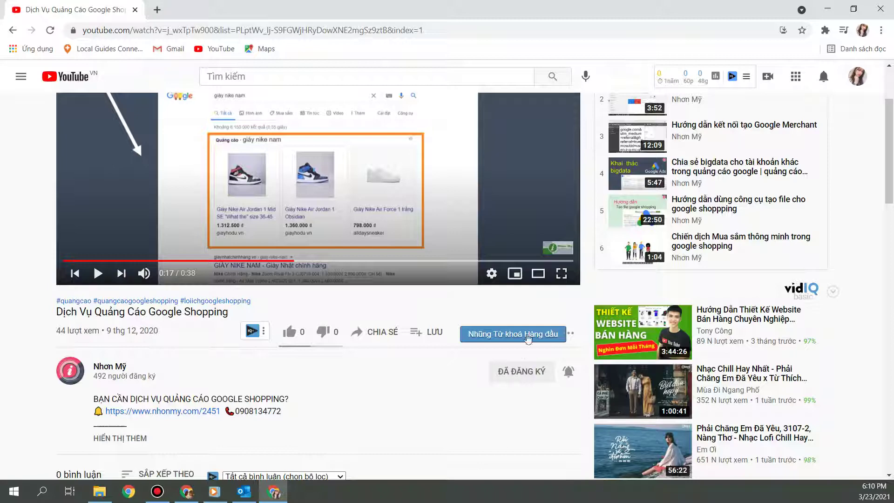
{"action": "left_click", "coordinate": [827, 9]}
{"action": "left_click", "coordinate": [828, 8]}
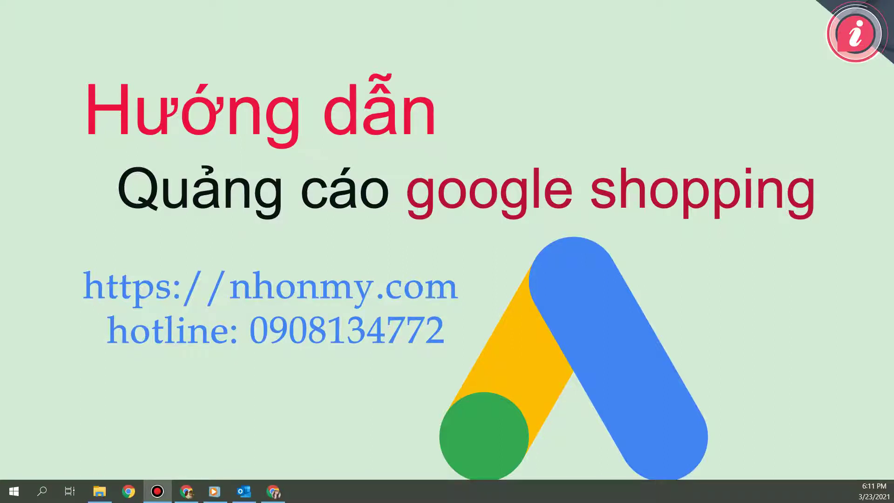
Switch back to the Chrome window with Google Ads and view the qc vong chuoi product groups and the sua v2 search terms.
{"action": "key", "text": "alt+Tab"}
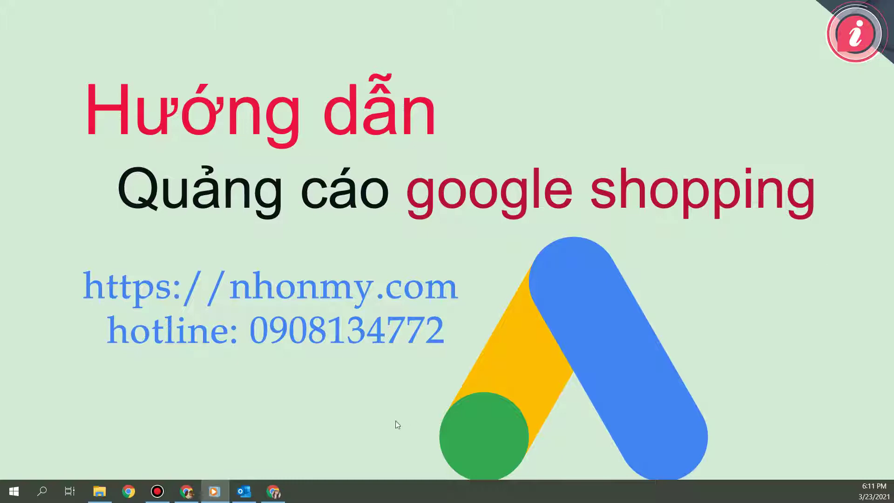
{"action": "left_click", "coordinate": [186, 492]}
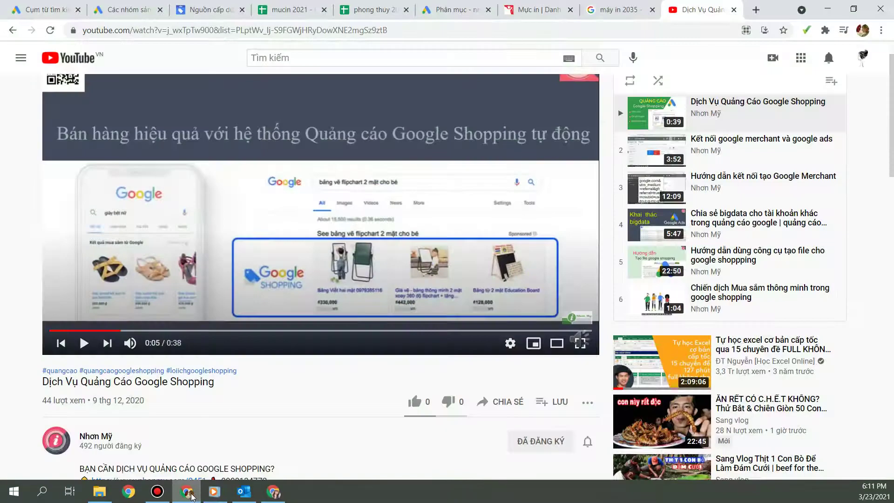
{"action": "left_click", "coordinate": [130, 11]}
{"action": "mouse_move", "coordinate": [303, 349]}
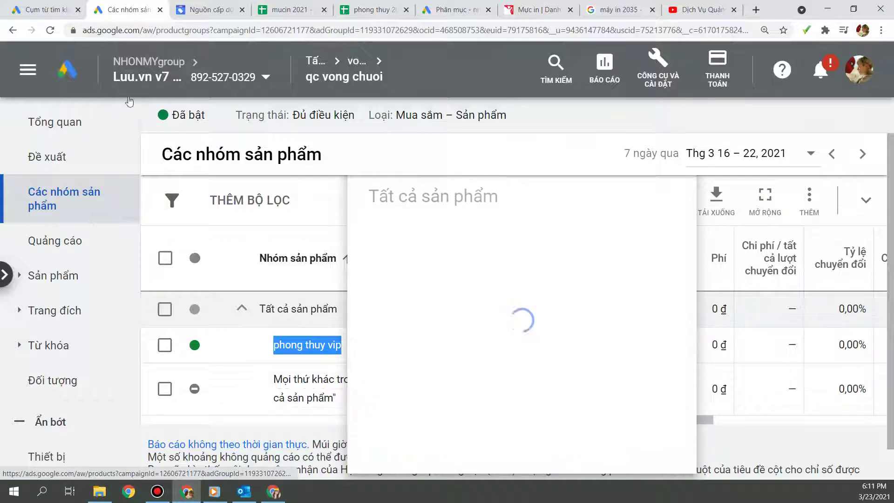
{"action": "left_click", "coordinate": [42, 9]}
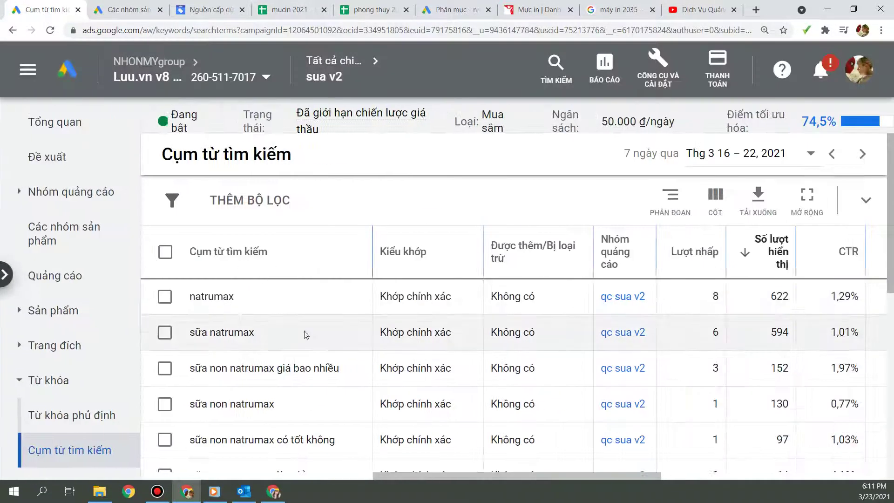
Review the Merchant Center feed list and the nhãn hiệu column of the mucin 2021 sheet.
{"action": "left_click", "coordinate": [211, 13]}
{"action": "left_click", "coordinate": [440, 6]}
{"action": "scroll", "coordinate": [169, 347], "scroll_direction": "down", "scroll_amount": 3}
{"action": "scroll", "coordinate": [169, 347], "scroll_direction": "up", "scroll_amount": 3}
{"action": "left_click", "coordinate": [211, 9]}
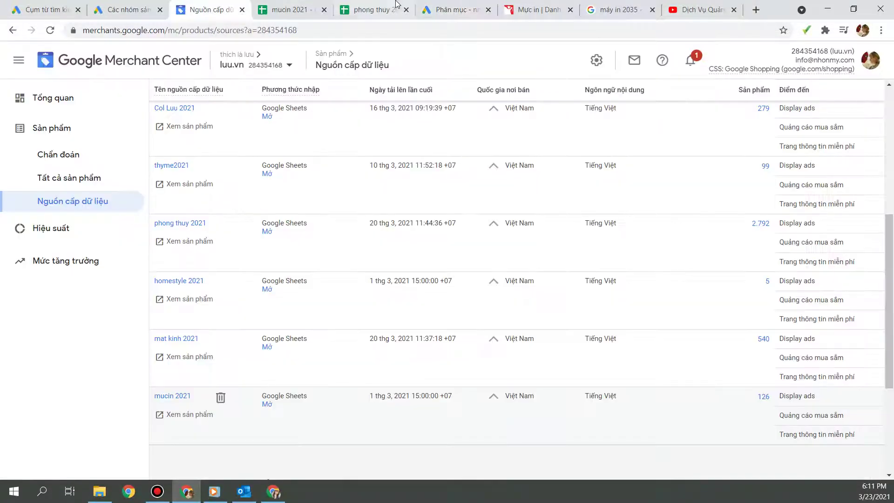
{"action": "left_click", "coordinate": [287, 9]}
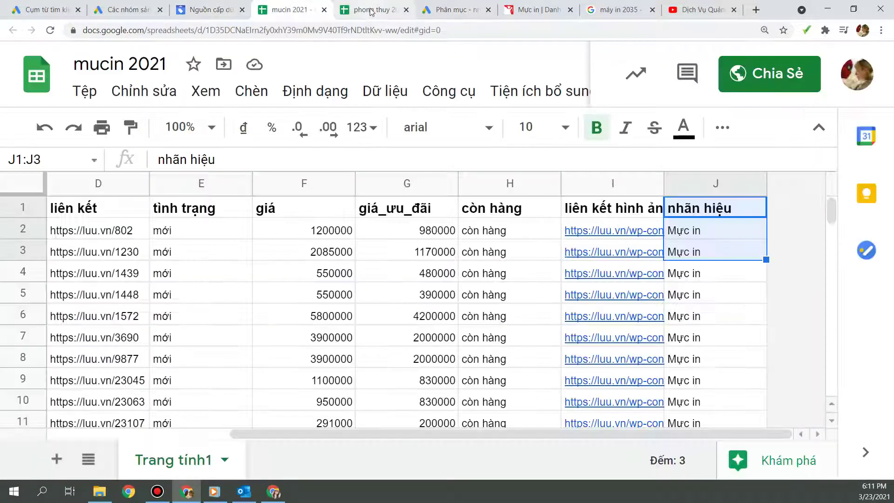
Examine the nhãn hiệu column of the phong thuy 2021 sheet and select J62:J65 around the "phong thuy VIP" entry.
{"action": "left_click", "coordinate": [371, 11]}
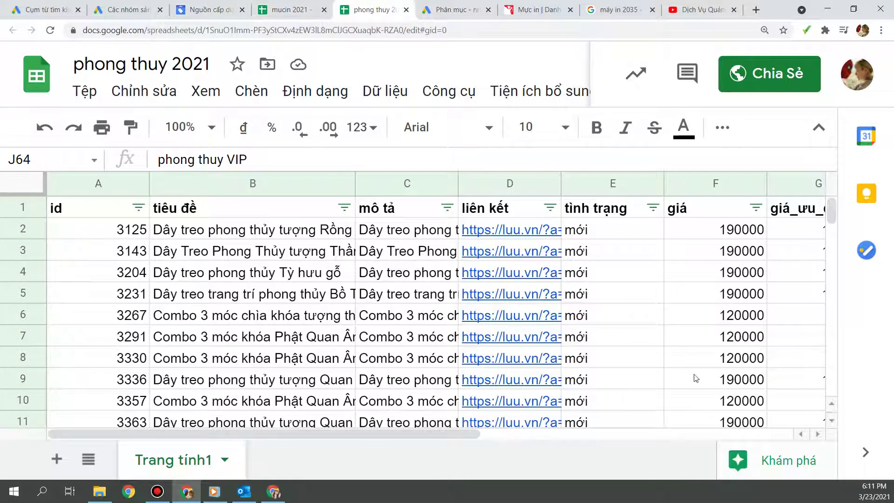
{"action": "left_click_drag", "start_coordinate": [410, 438], "coordinate": [676, 445]}
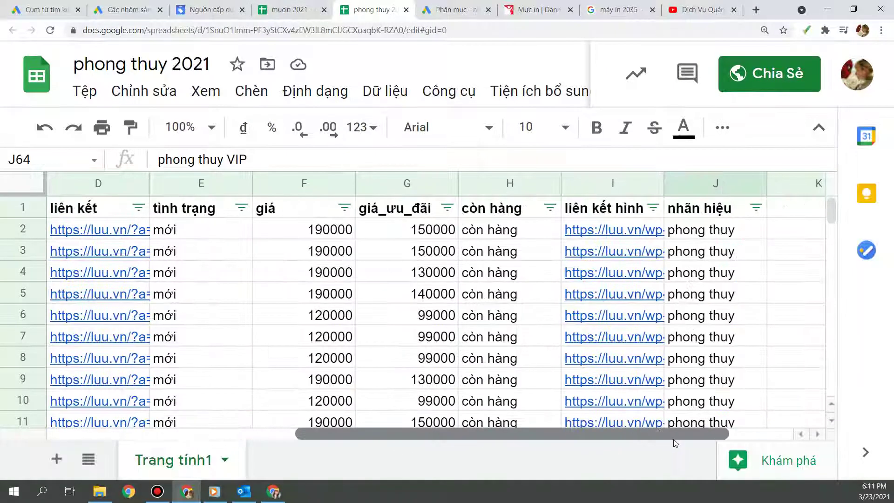
{"action": "left_click_drag", "start_coordinate": [704, 230], "coordinate": [713, 252]}
{"action": "scroll", "coordinate": [735, 325], "scroll_direction": "down", "scroll_amount": 4}
{"action": "scroll", "coordinate": [735, 326], "scroll_direction": "down", "scroll_amount": 18}
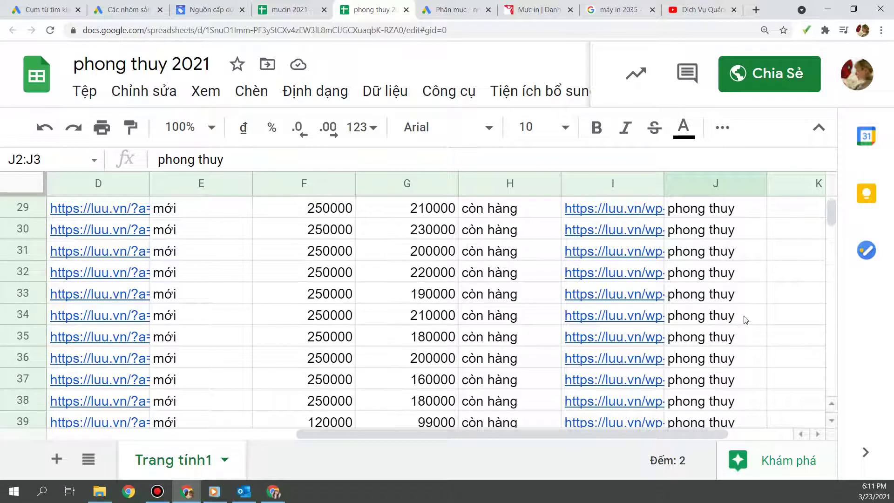
{"action": "scroll", "coordinate": [730, 294], "scroll_direction": "up", "scroll_amount": 3}
{"action": "left_click_drag", "start_coordinate": [712, 252], "coordinate": [745, 321]}
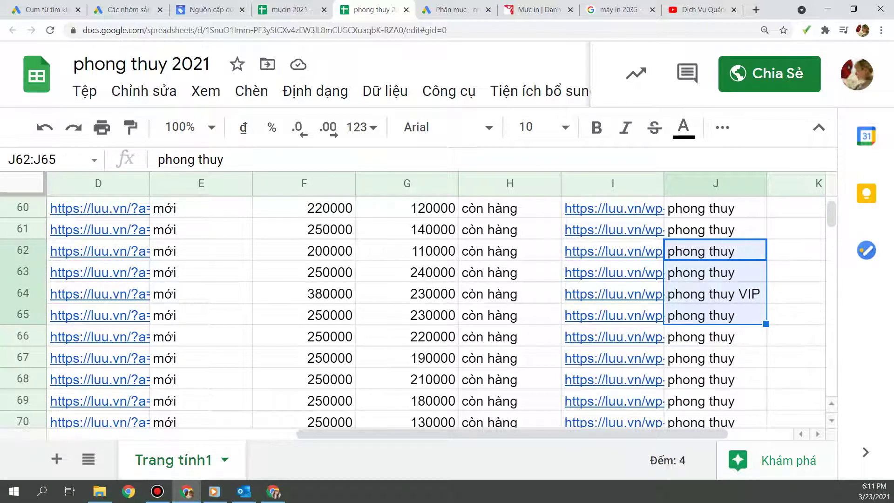